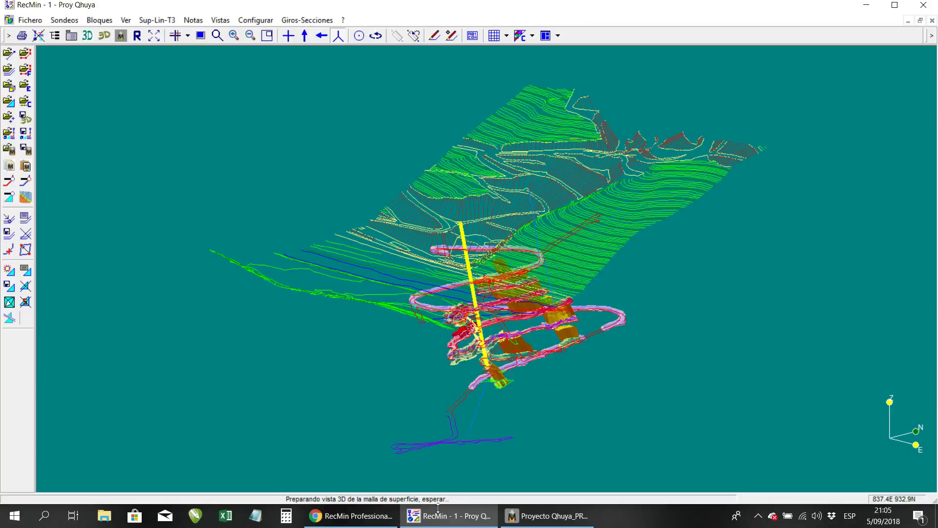
Compare the Proy Qhuya mine model in RecMin with the Proyecto Qhuya_PRO scene in RecMin Draw.
mouse_move(444, 524)
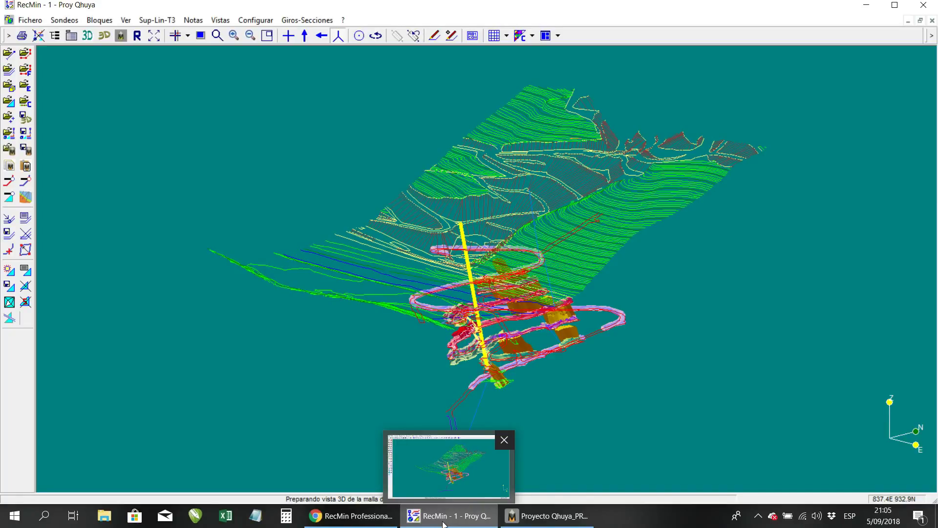
left_click(443, 519)
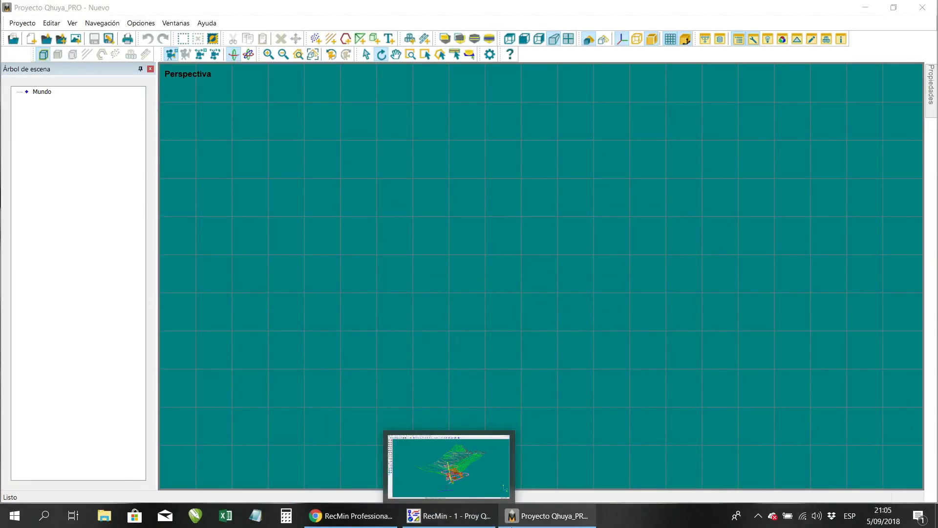
left_click(866, 7)
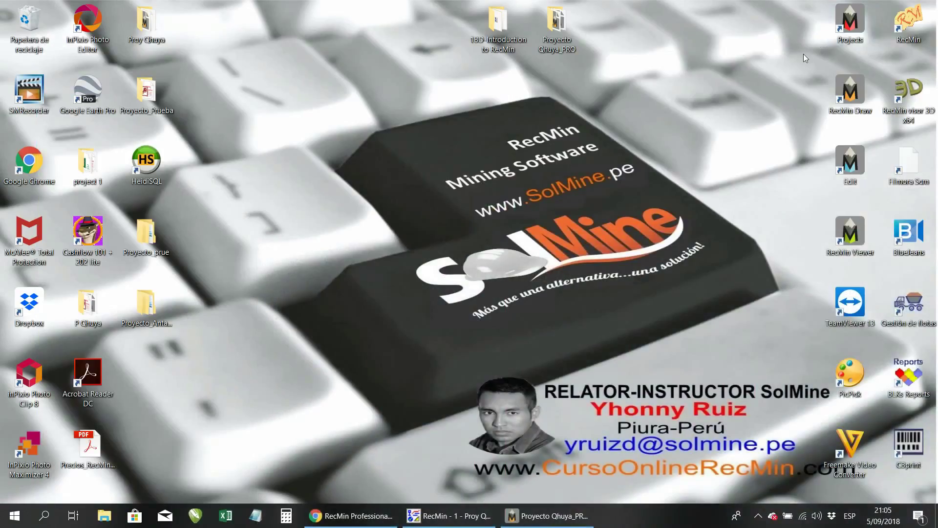
left_click(547, 515)
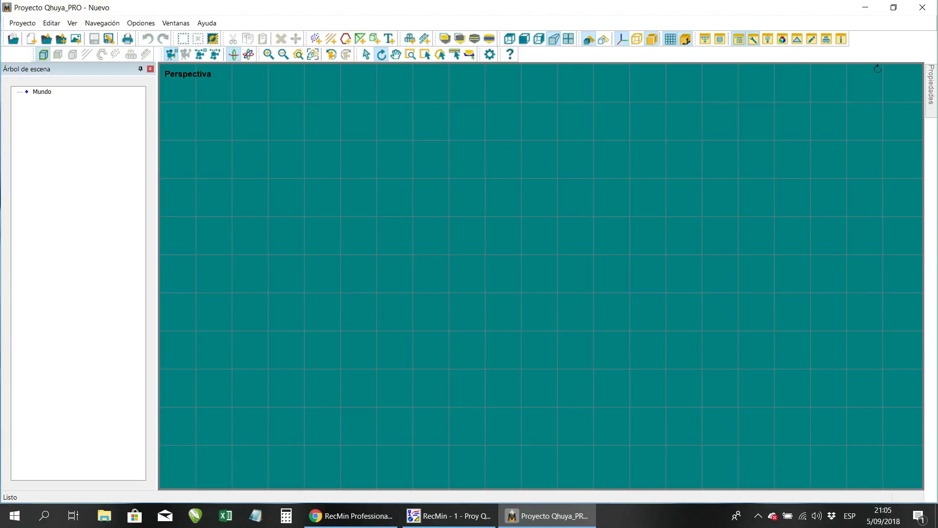
left_click(863, 15)
left_click(458, 517)
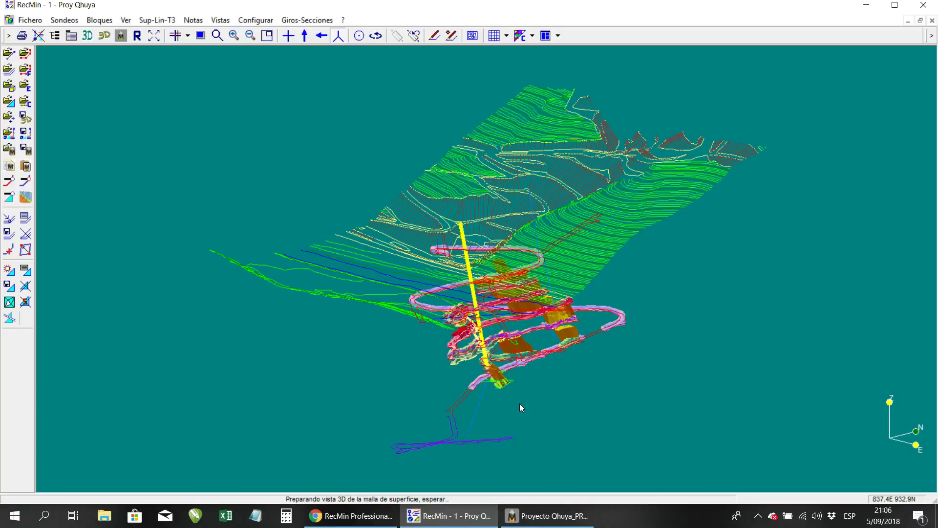
left_click(547, 516)
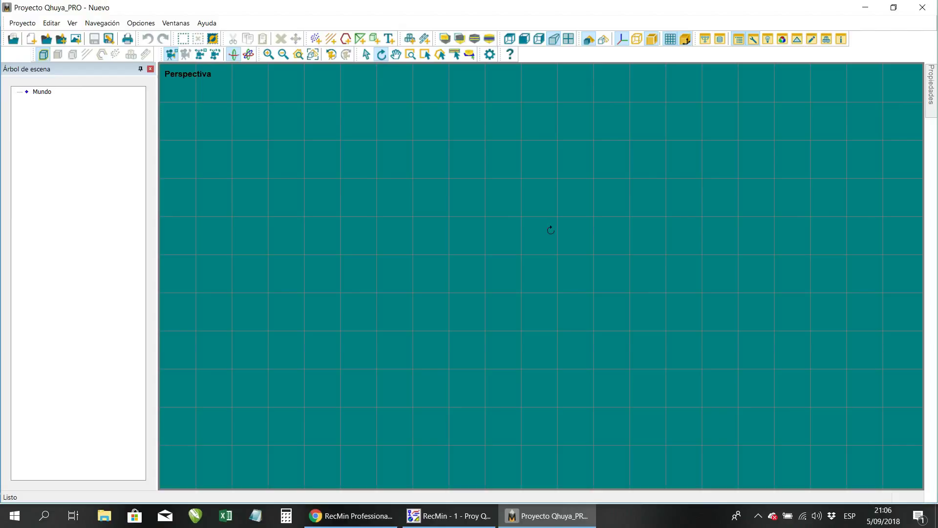
mouse_move(460, 523)
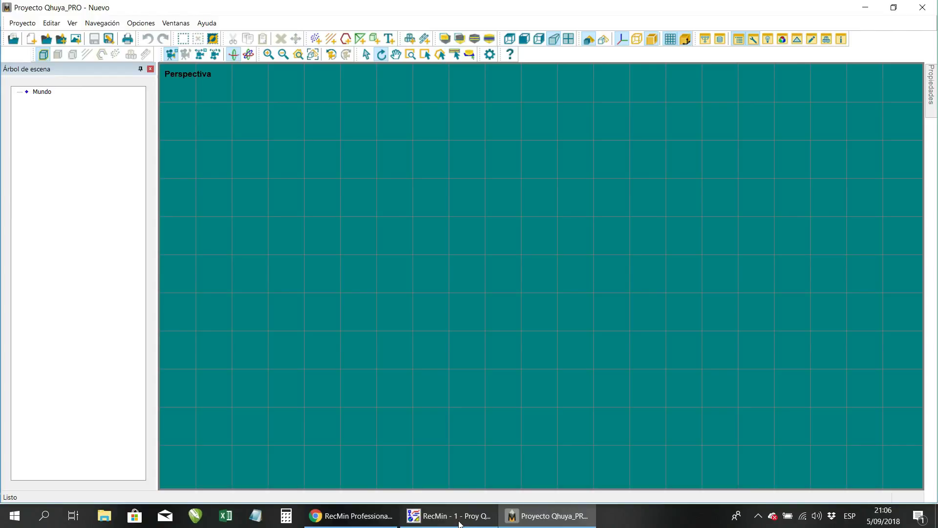
left_click(459, 523)
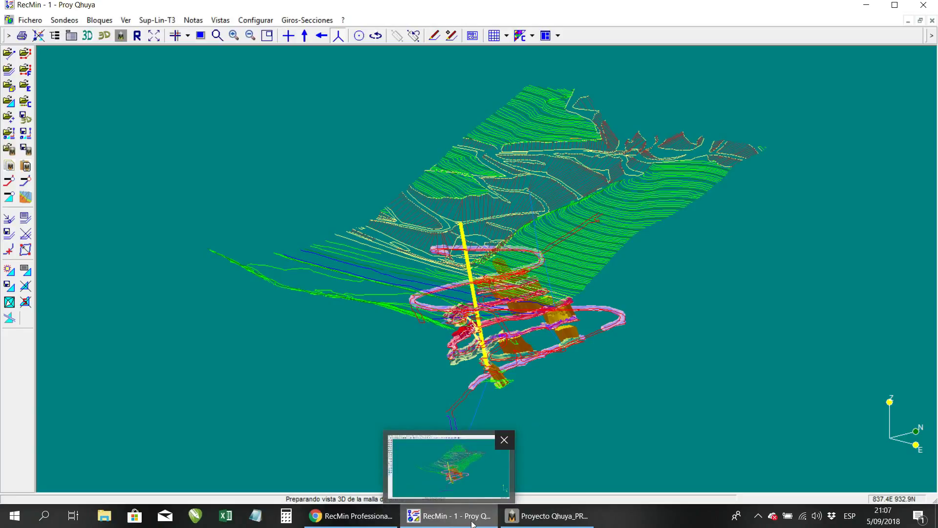
mouse_move(539, 521)
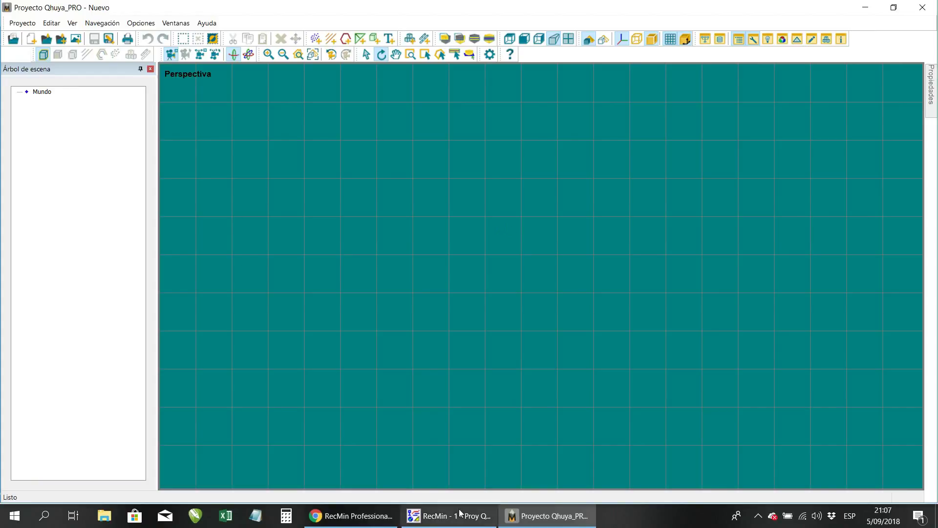
Rotate the 3D mine model in RecMin and compare it with the Proyecto Qhuya_PRO scene.
left_click(486, 516)
left_click(376, 38)
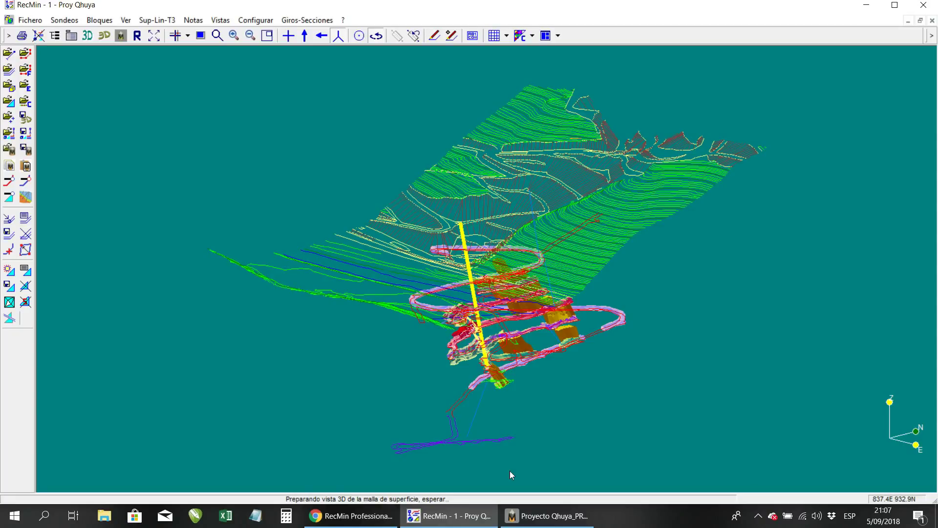
left_click_drag(496, 230, 426, 235)
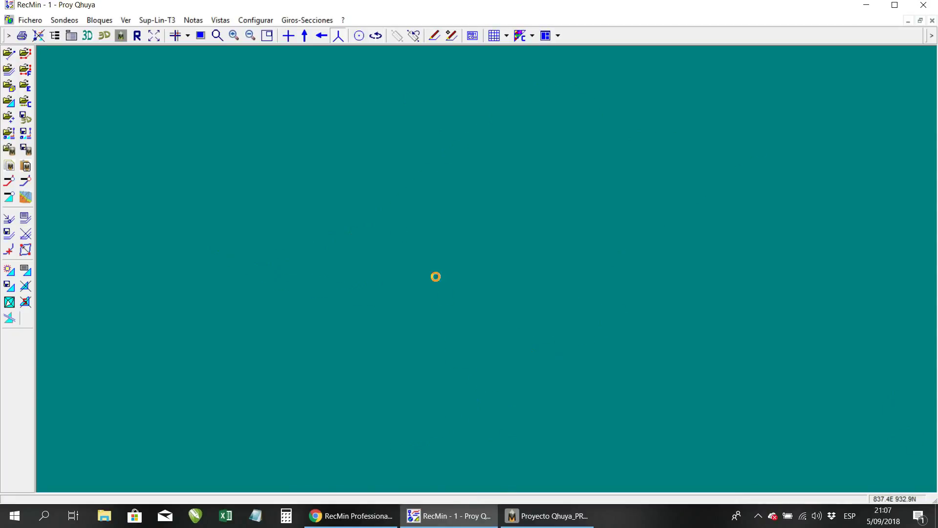
left_click(450, 515)
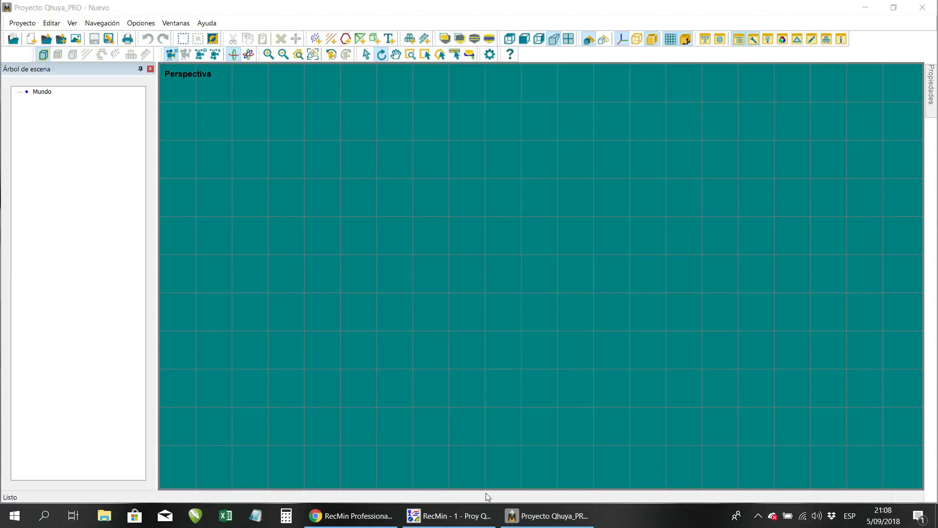
left_click(459, 515)
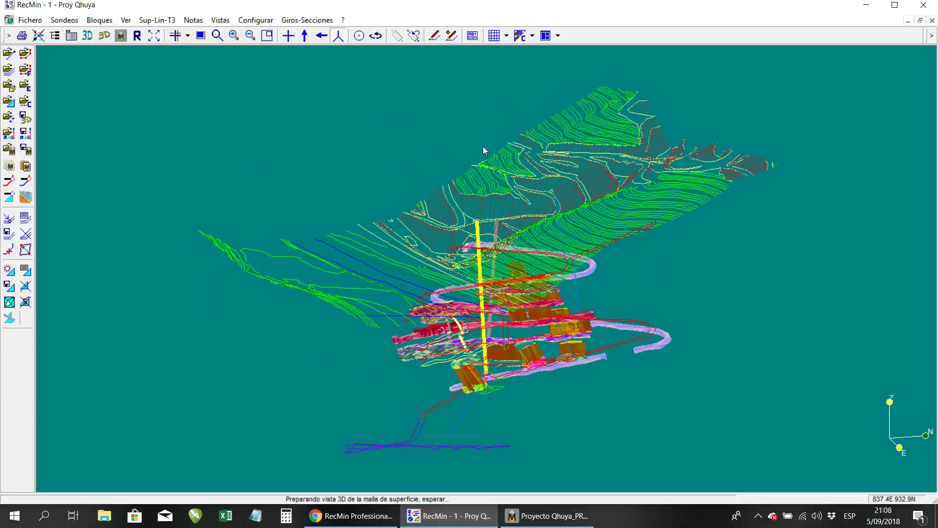
left_click(547, 515)
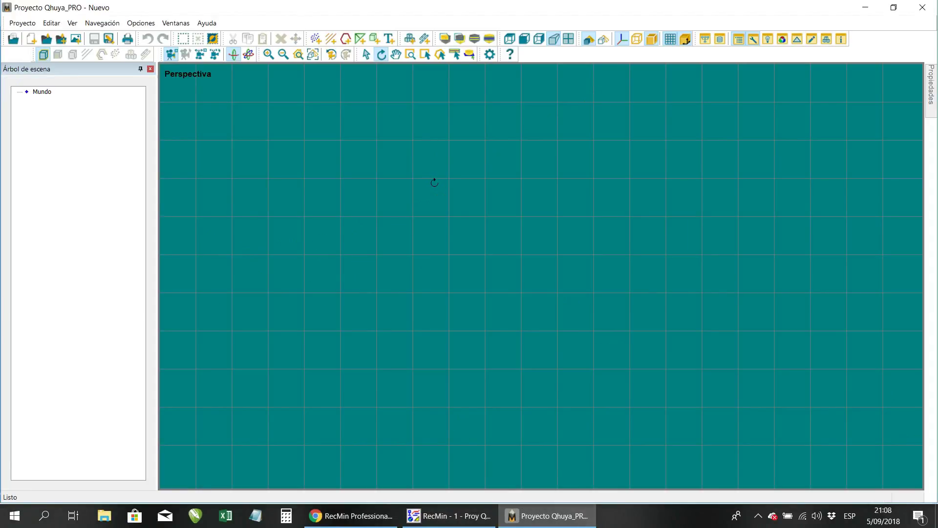
left_click(468, 518)
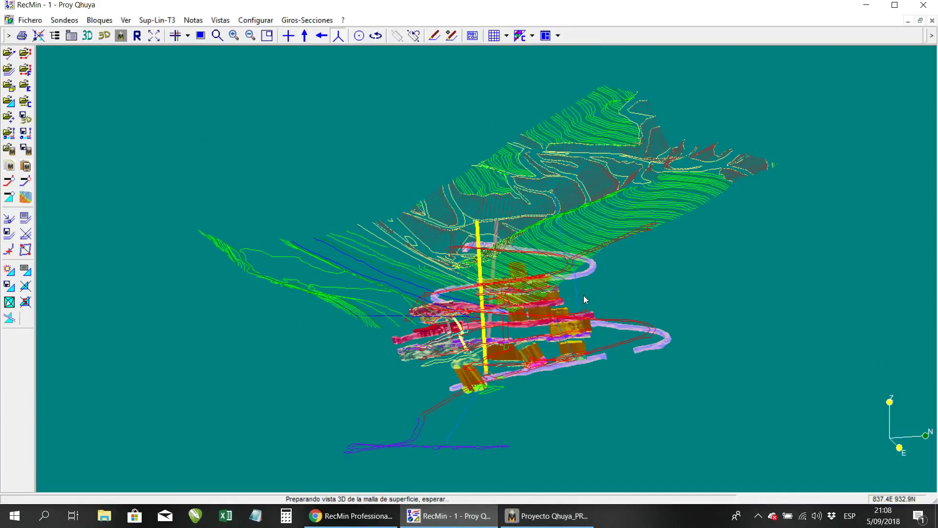
left_click(548, 515)
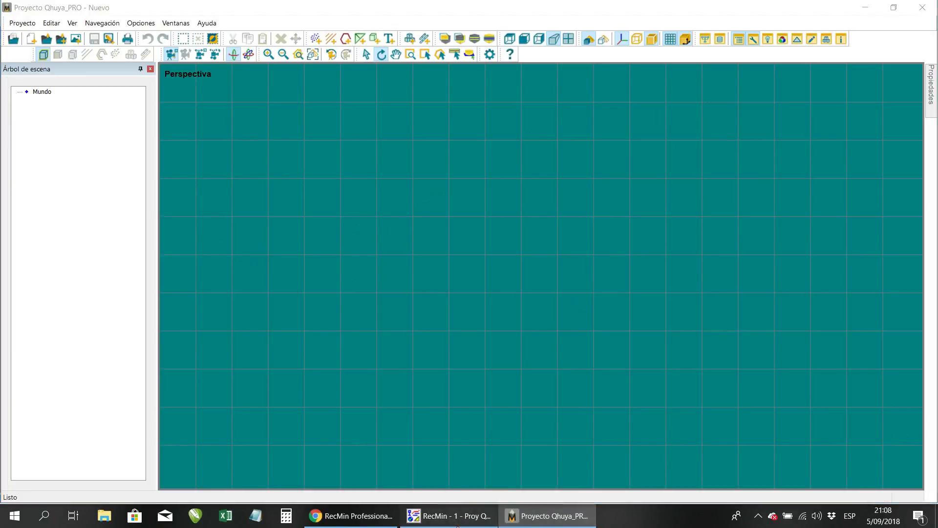
Copy the whole Proy Qhuya model to the rmrx clipboard in RecMin and paste it into the Proyecto Qhuya_PRO scene in RecMin Draw.
left_click(457, 525)
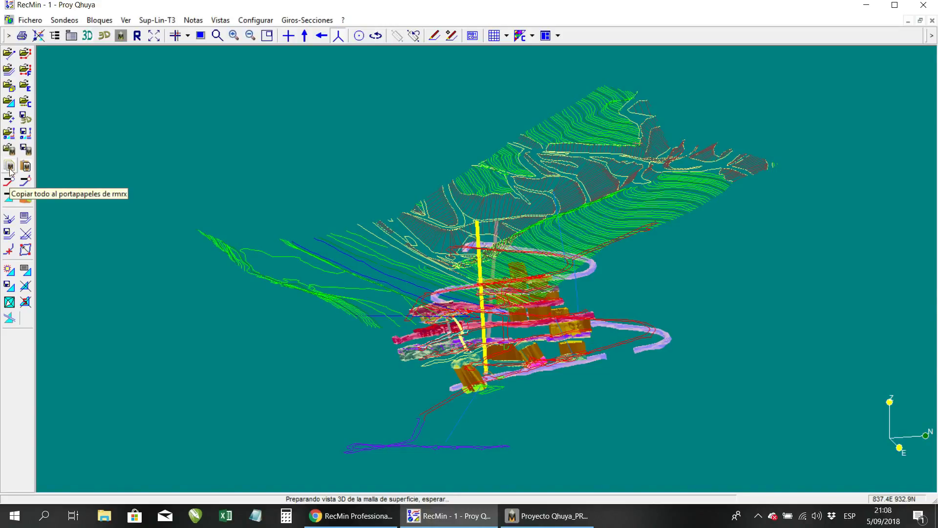
left_click(9, 169)
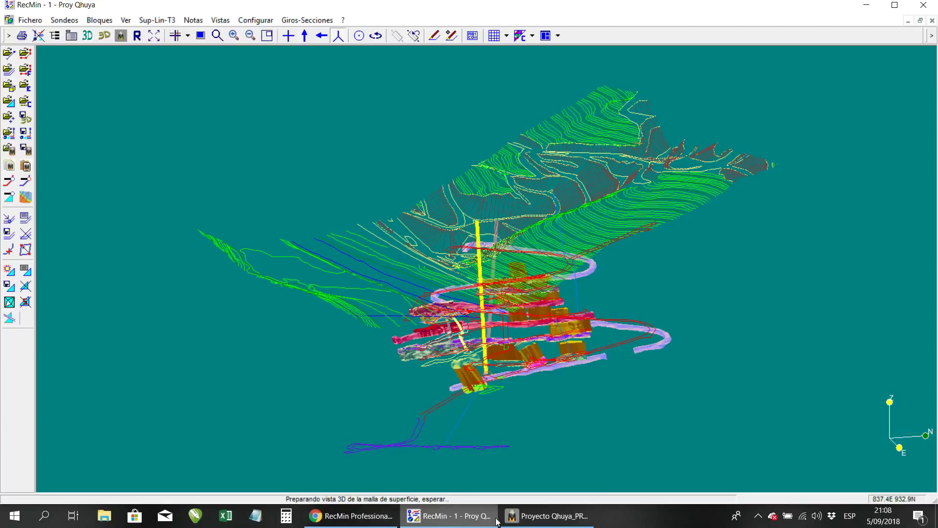
left_click(545, 526)
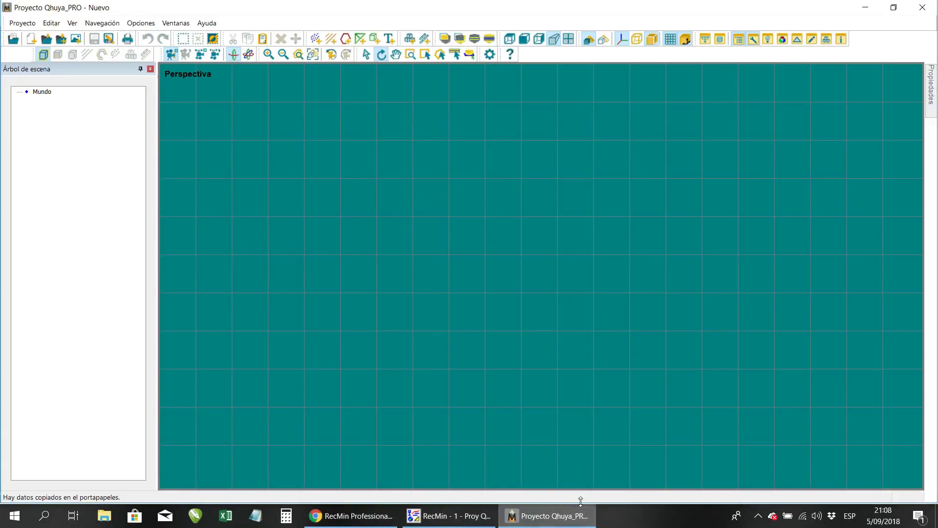
right_click(400, 148)
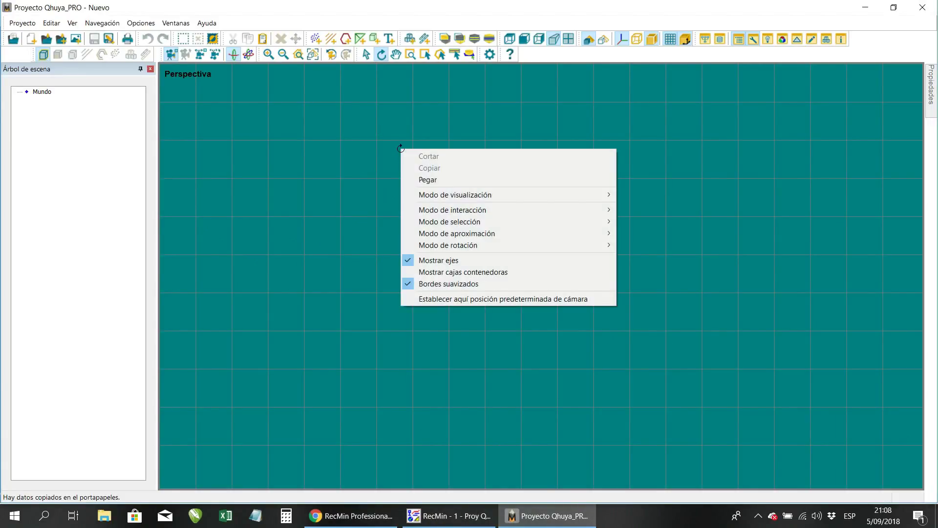
left_click(441, 180)
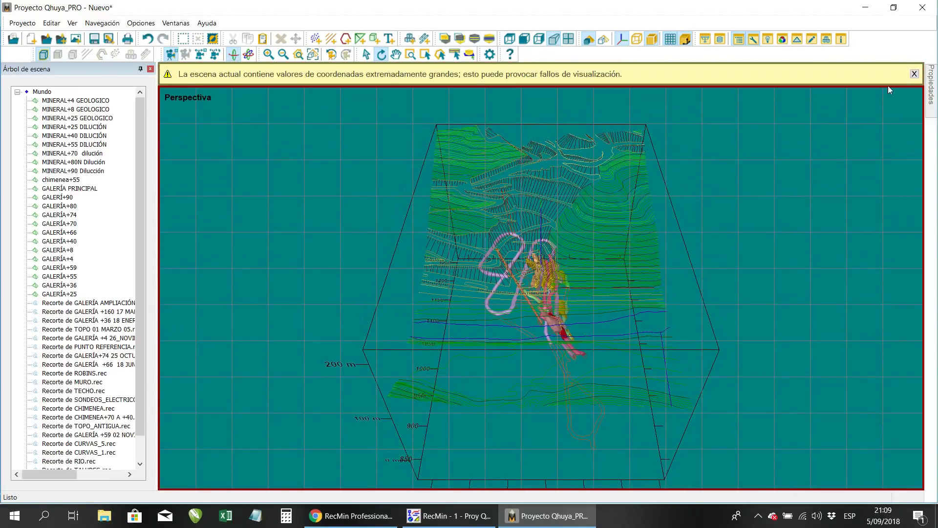
left_click_drag(631, 223, 501, 210)
scroll(513, 230, "up", 2)
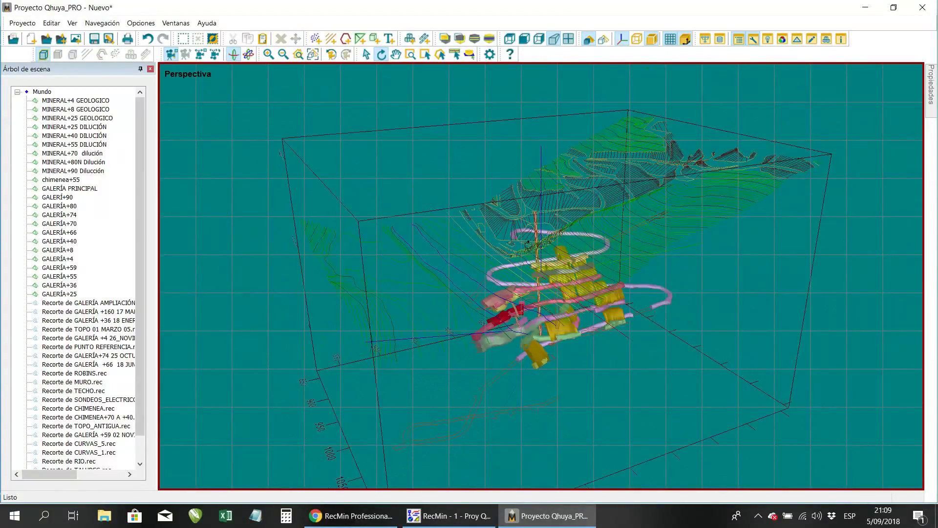
left_click_drag(550, 264, 506, 328)
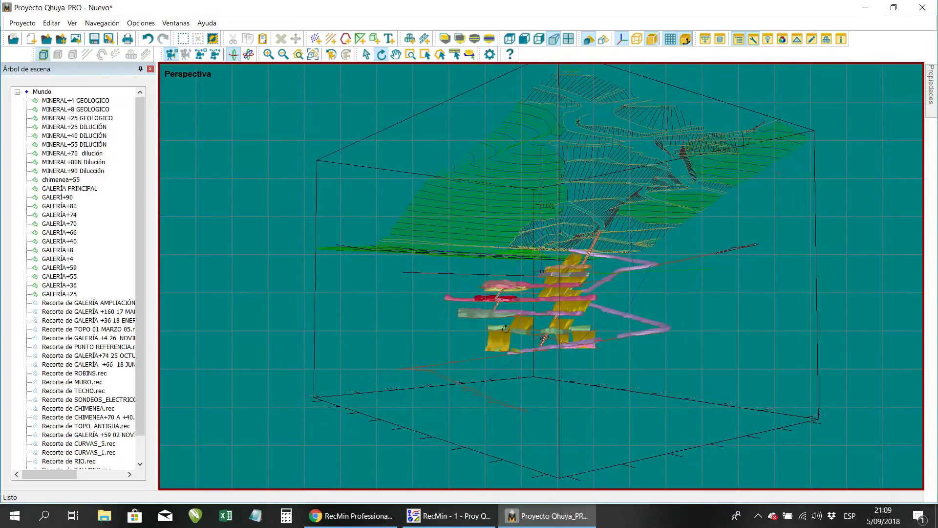
Switch to Chrome and look over the RecMin Pro page on the RecMin website, comparing it with the RecMin window.
mouse_move(455, 524)
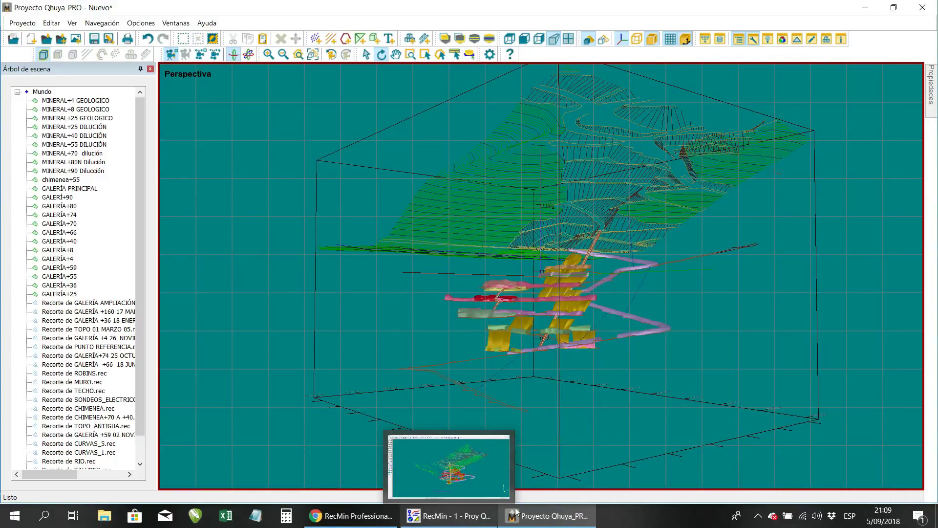
left_click(865, 7)
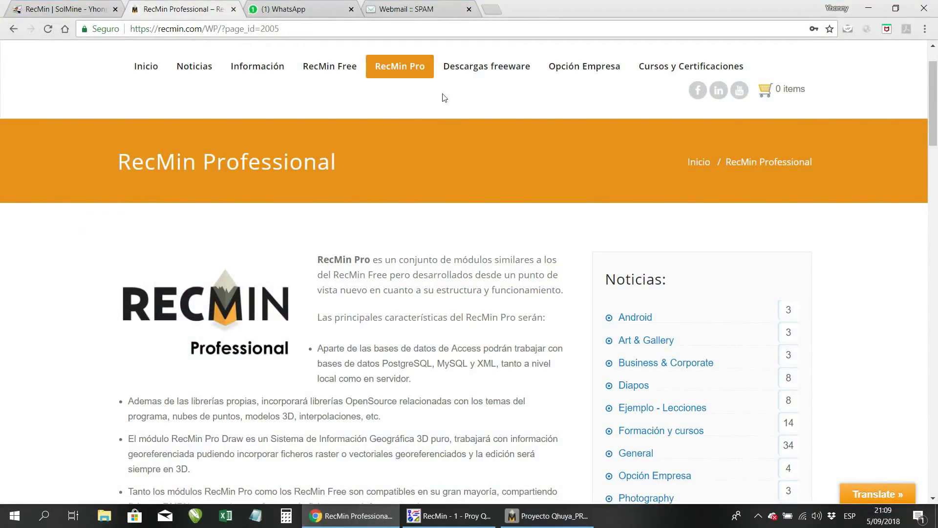
left_click(402, 68)
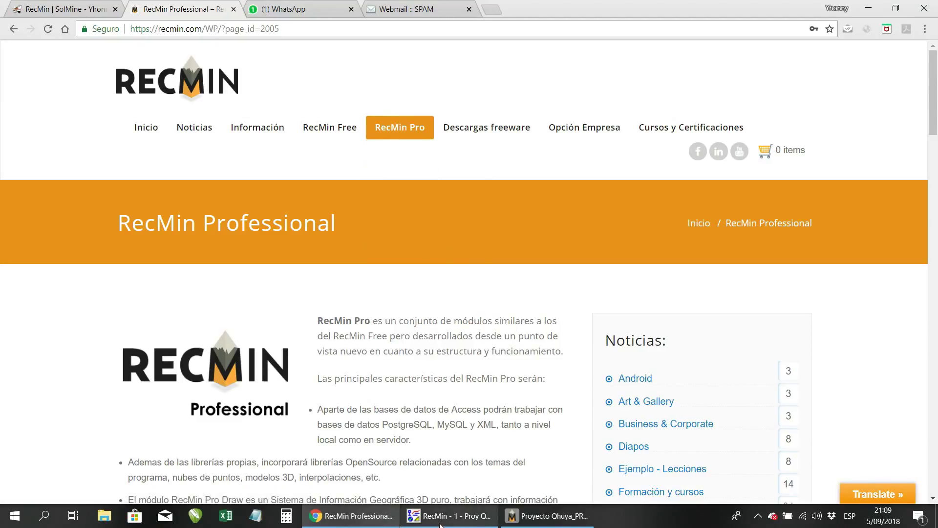
left_click(373, 520)
left_click(448, 514)
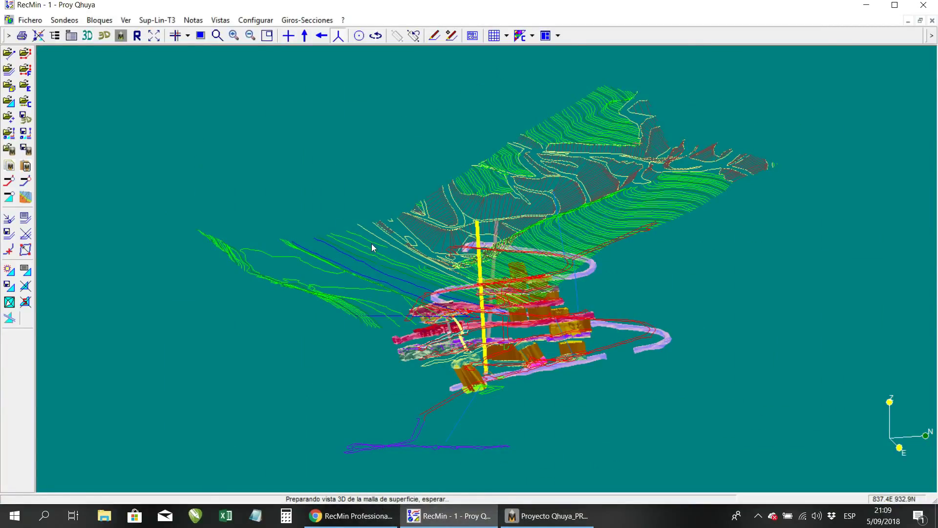
left_click(351, 516)
mouse_move(400, 130)
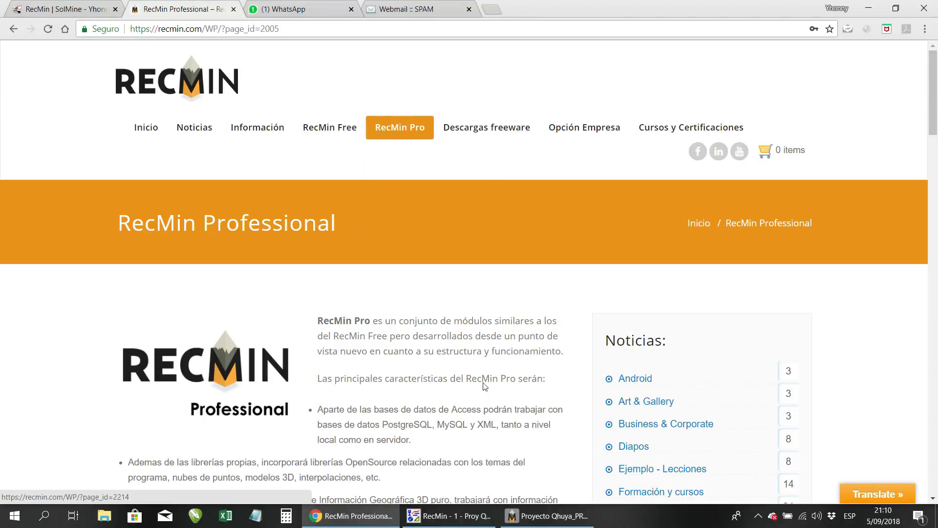
Examine the topography and underground galleries in the Proyecto Qhuya_PRO scene from several angles, and return to the RecMin window.
left_click(548, 516)
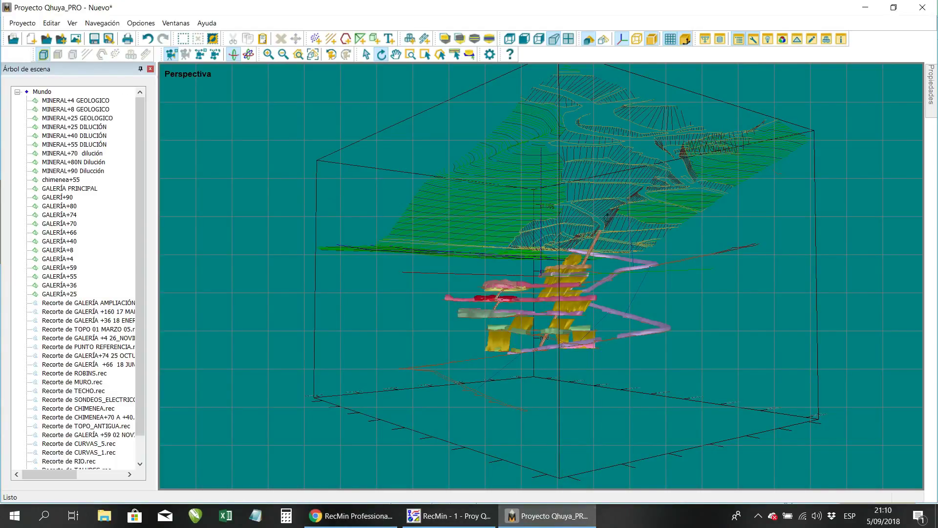
left_click_drag(583, 226, 452, 240)
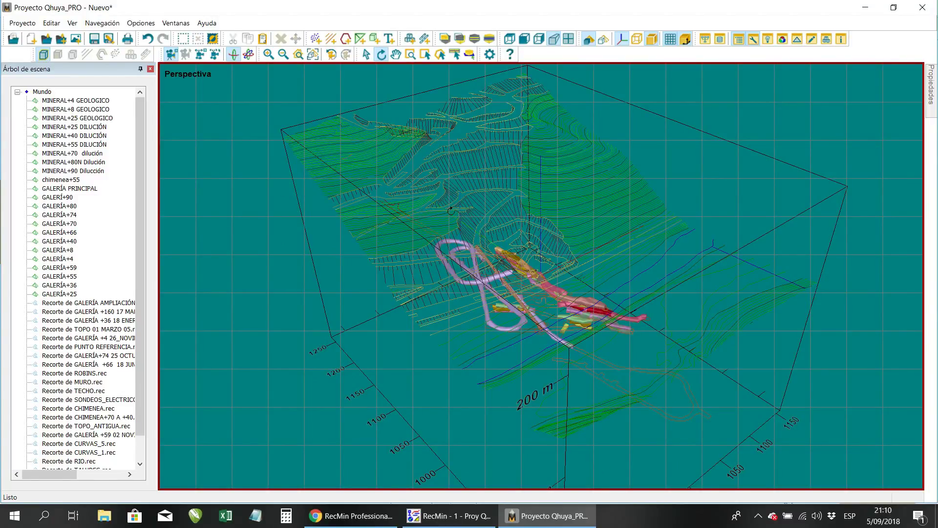
left_click_drag(529, 191, 442, 202)
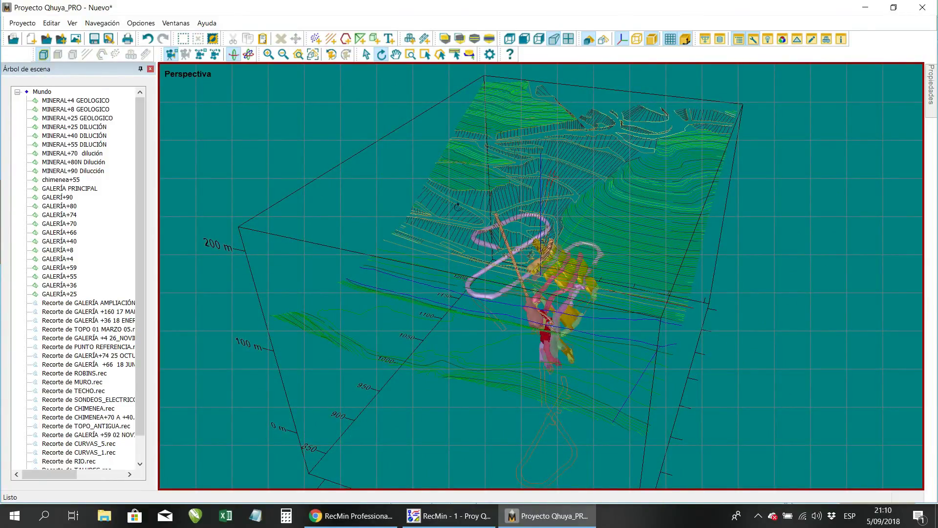
left_click_drag(573, 230, 514, 218)
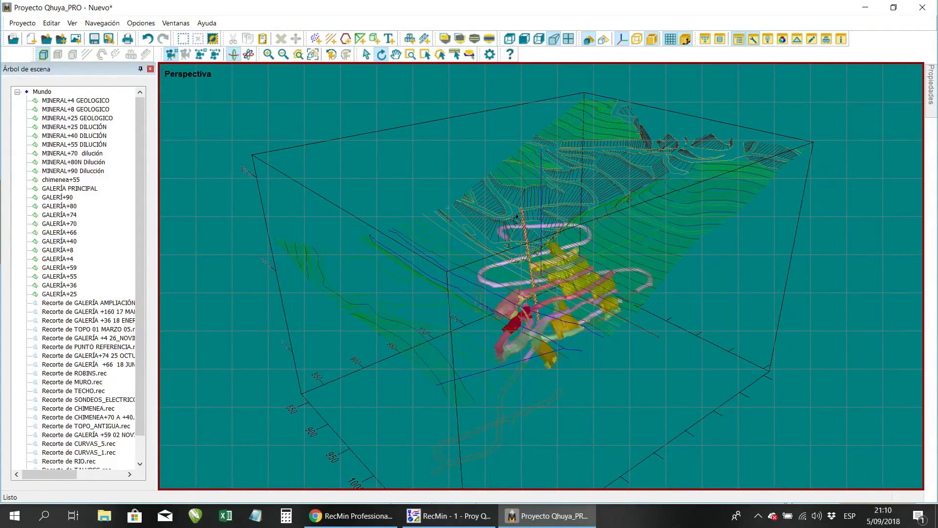
left_click_drag(551, 254, 493, 229)
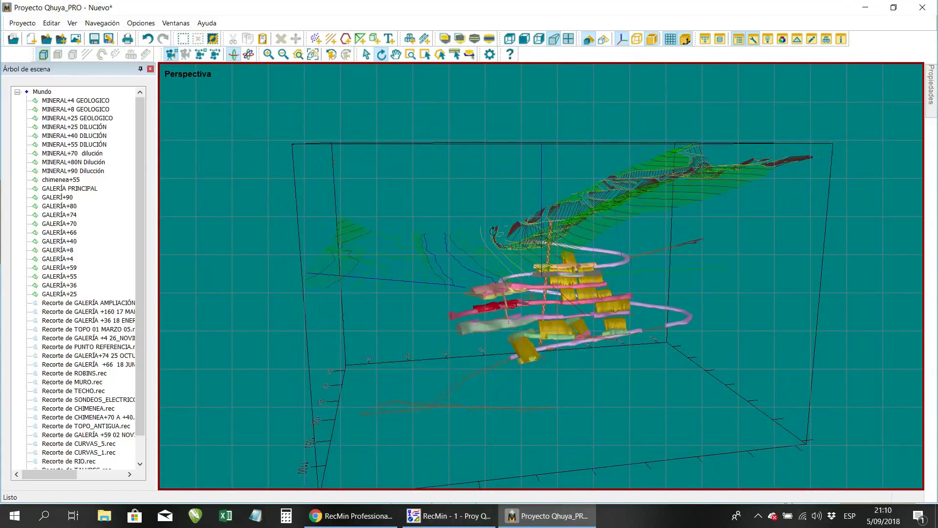
left_click_drag(612, 268, 511, 294)
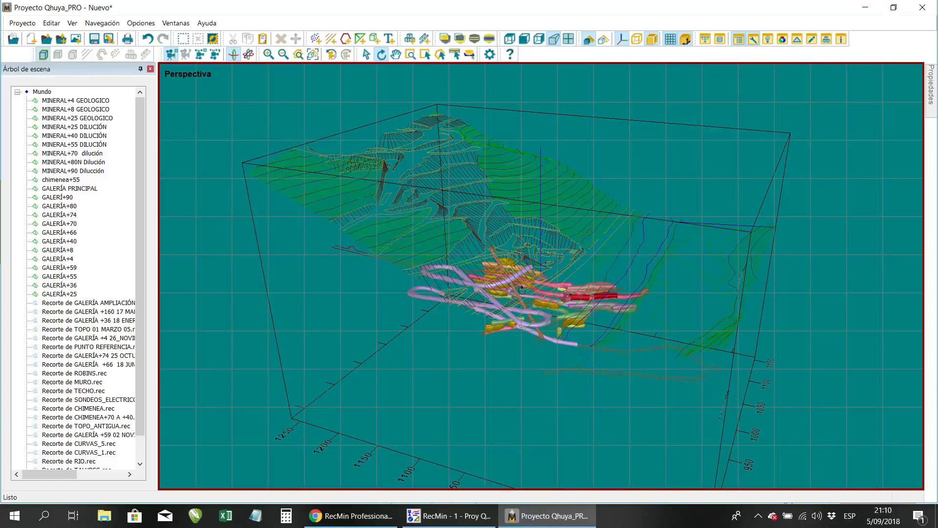
left_click_drag(589, 262, 544, 298)
left_click(449, 516)
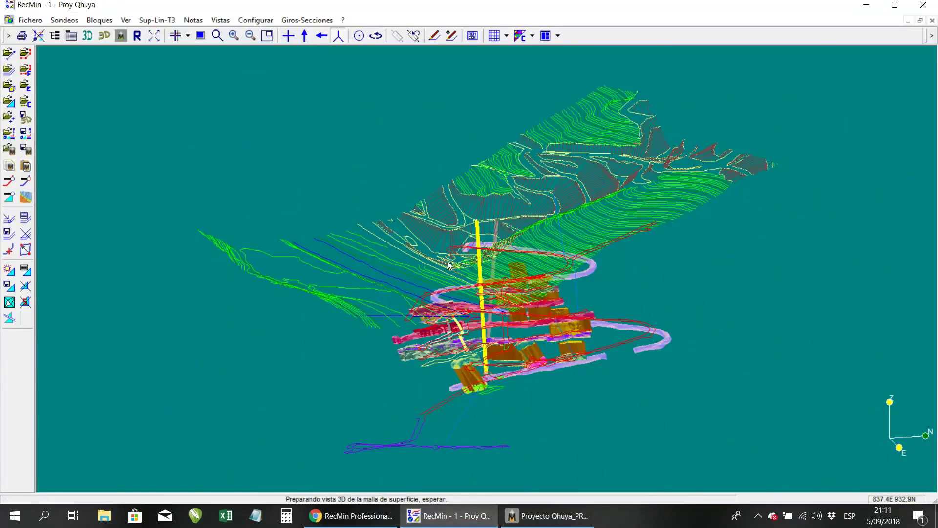
View the Proy Qhuya model in plan and in both vertical planes, ZE and ZN.
left_click(288, 36)
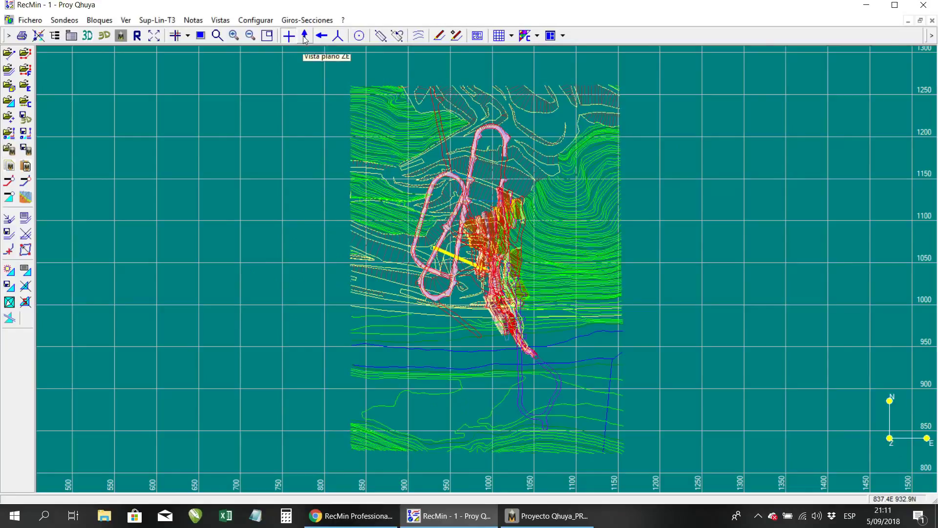
left_click(304, 36)
left_click(322, 37)
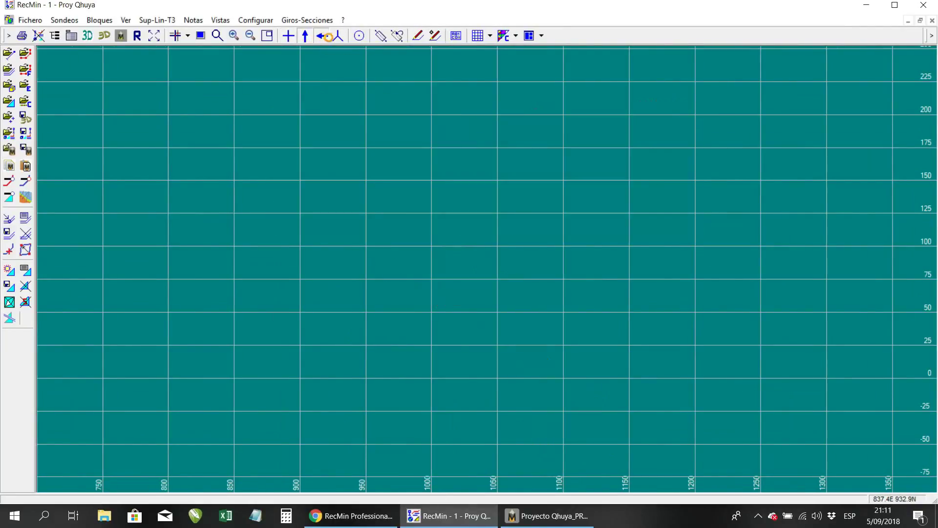
Show the model in 3D from viewpoint angles a 105 and b 15, and rotate it to inspect the galleries.
left_click(358, 37)
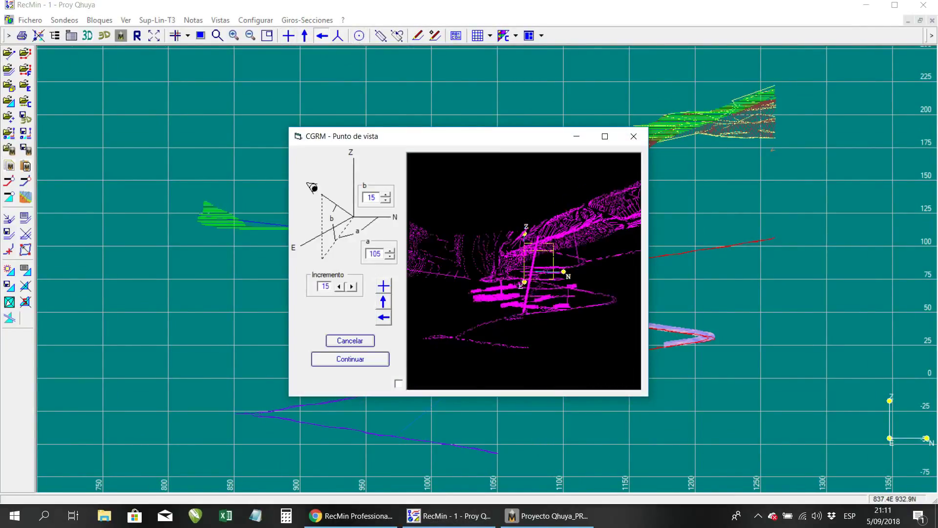
left_click(376, 359)
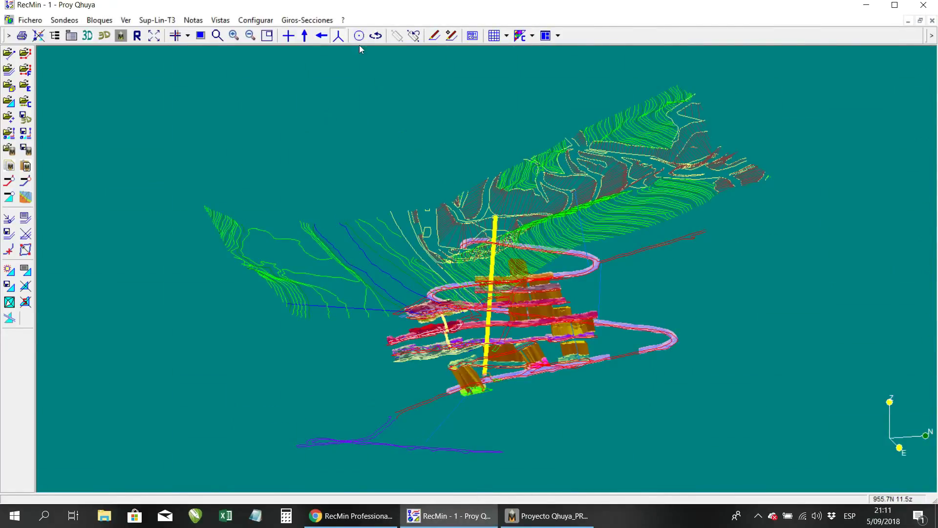
left_click(376, 36)
left_click_drag(381, 260, 496, 270)
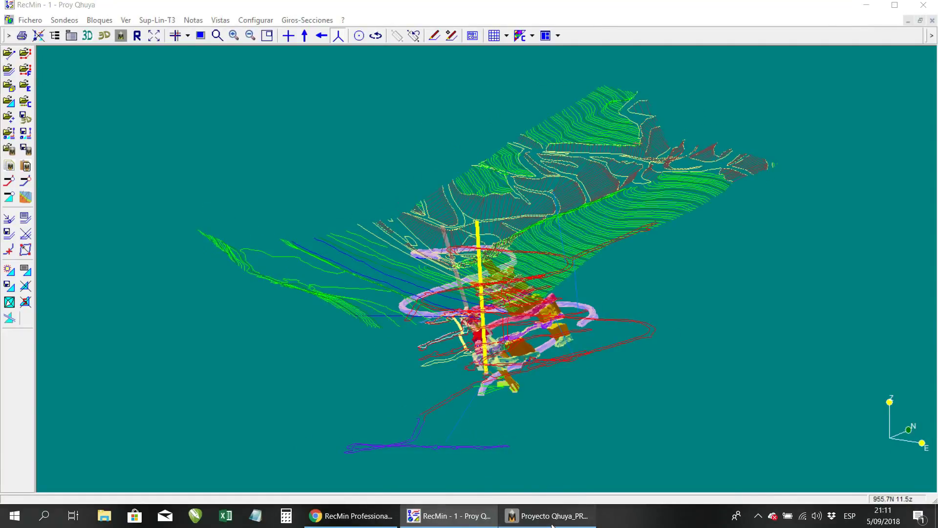
Switch to the Proyecto Qhuya_PRO scene and examine the topography and galleries by zooming, panning and orbiting.
key("alt+Tab")
scroll(561, 306, "up", 5)
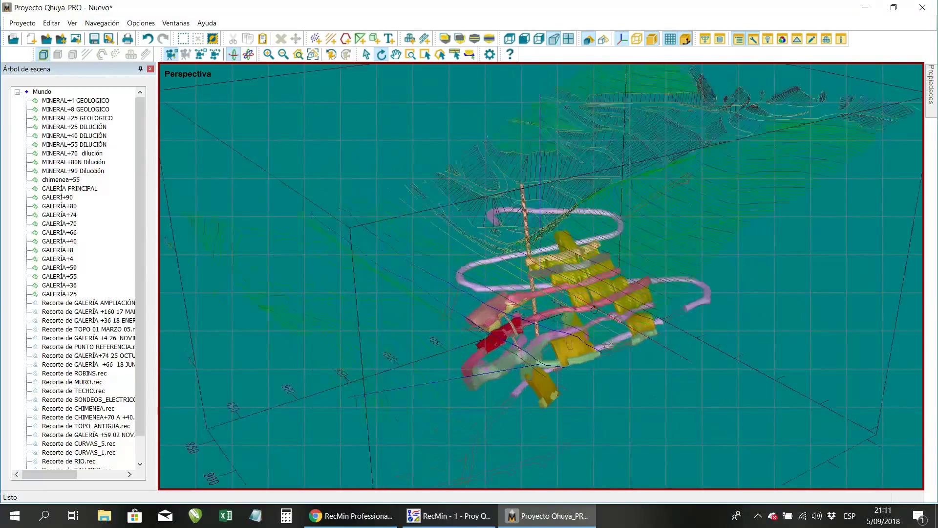
scroll(600, 313, "down", 5)
scroll(604, 301, "up", 5)
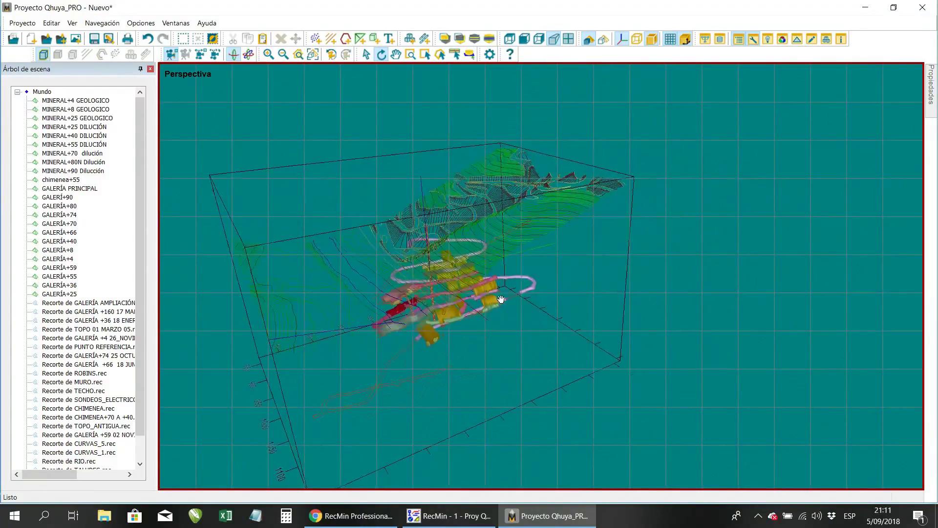
left_click_drag(638, 244, 600, 175)
middle_click_drag(597, 186, 580, 214)
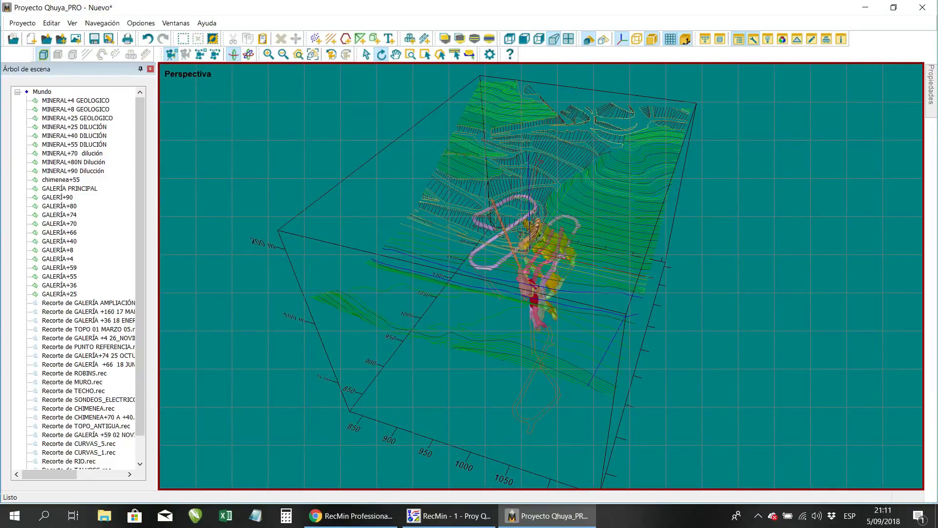
Bring the camera to the MINERAL+4 GEOLOGICO node, inspect it up close, and return to a view of the whole scene.
left_click(62, 100)
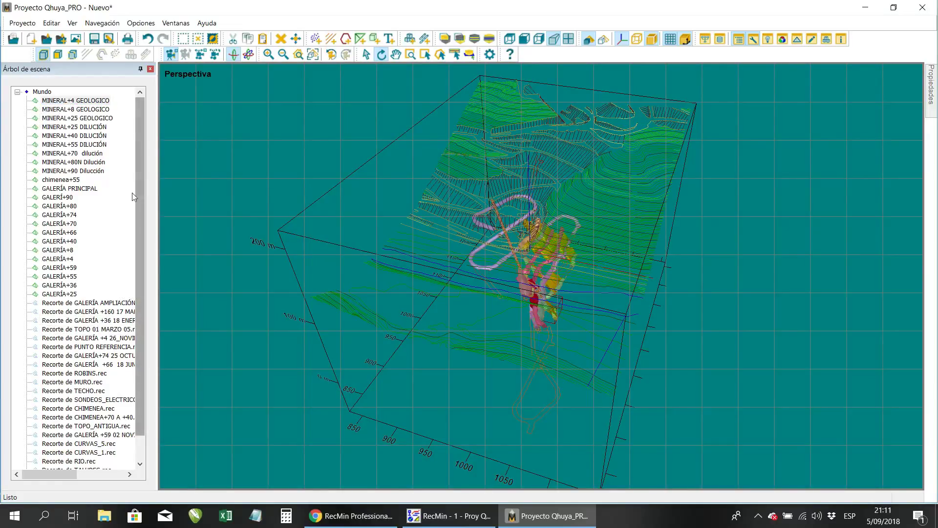
scroll(137, 200, "down", 1)
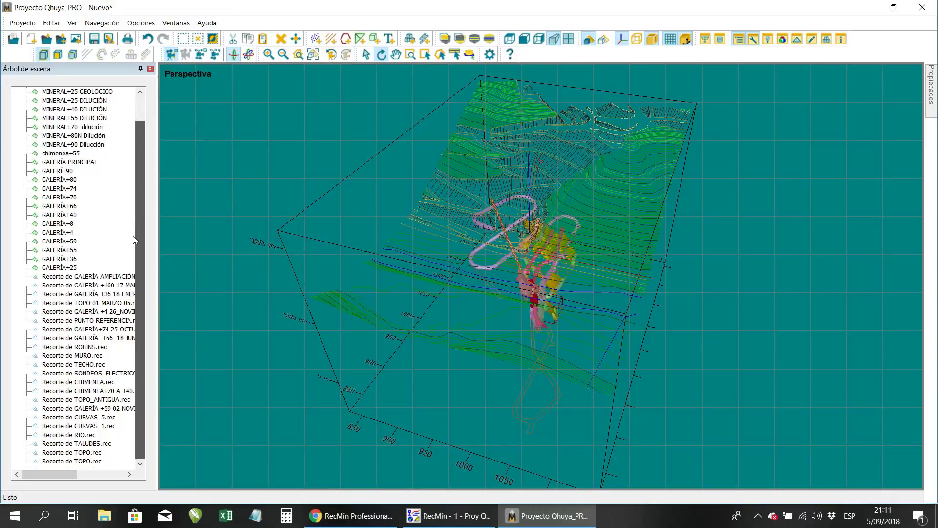
scroll(140, 202, "up", 1)
right_click(81, 101)
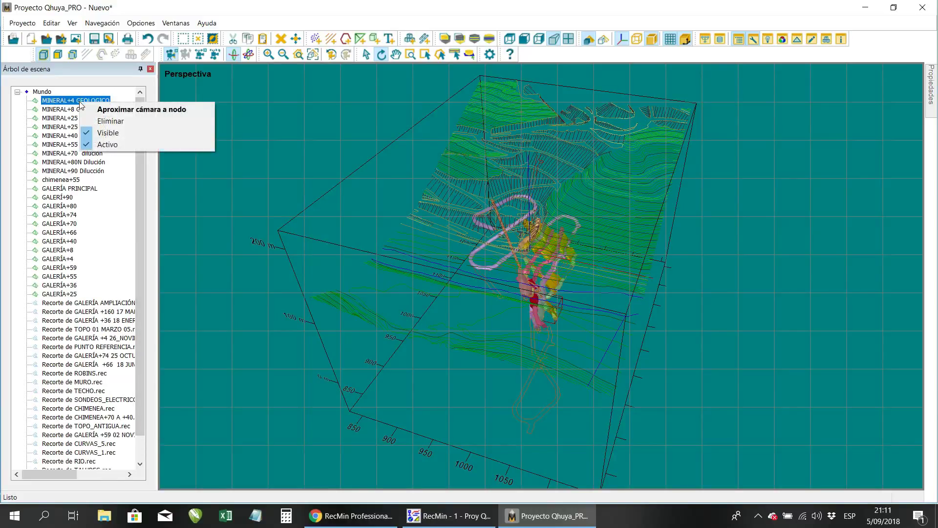
left_click(118, 110)
left_click_drag(413, 246, 456, 253)
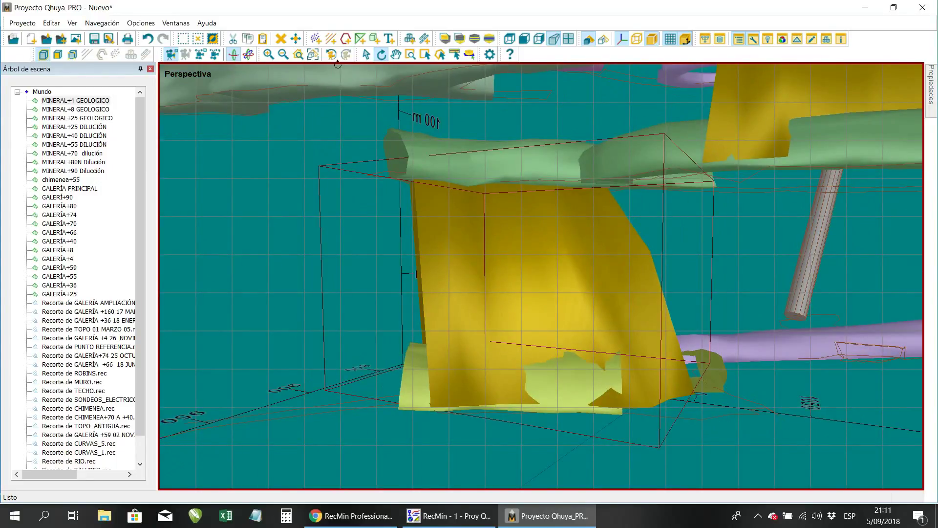
left_click(313, 54)
left_click_drag(604, 287, 362, 307)
left_click_drag(557, 324, 504, 295)
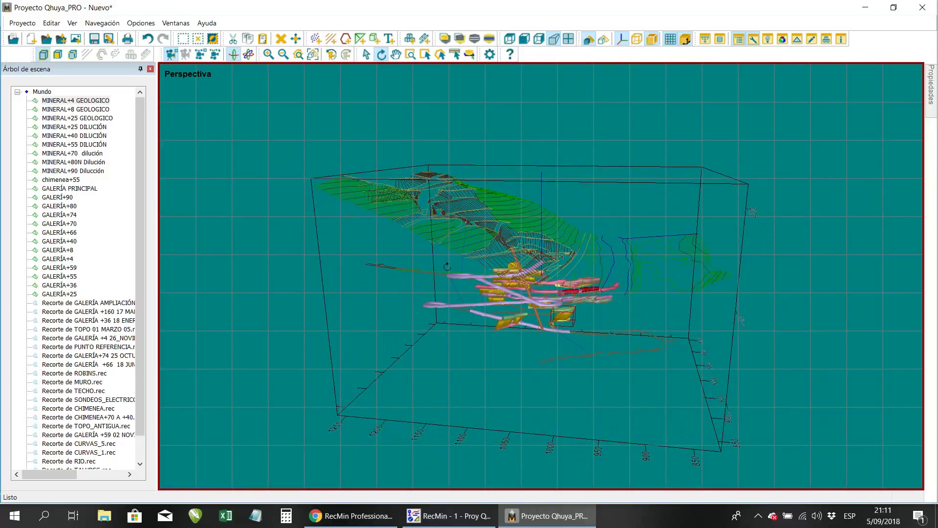
Select the GALERÍA PRINCIPAL node in the scene tree and bring the camera to it.
left_click(100, 101)
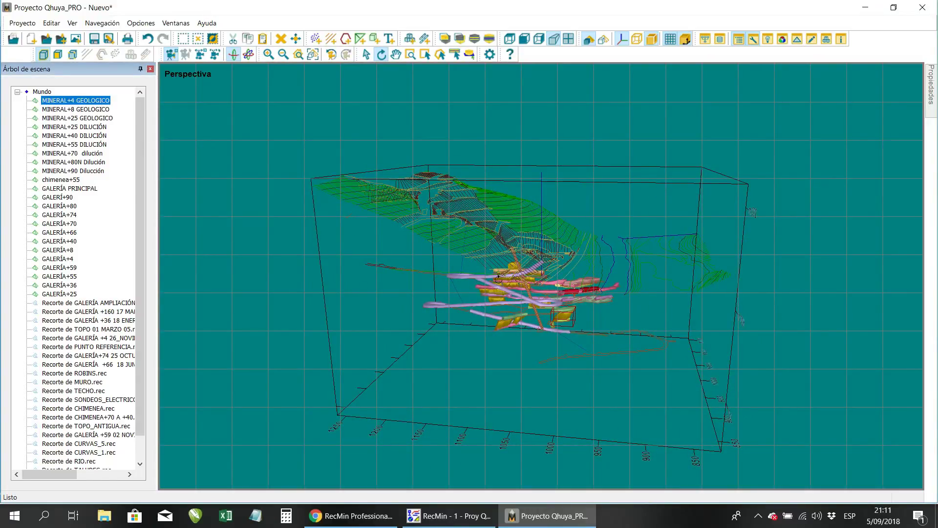
left_click(84, 190)
right_click(84, 189)
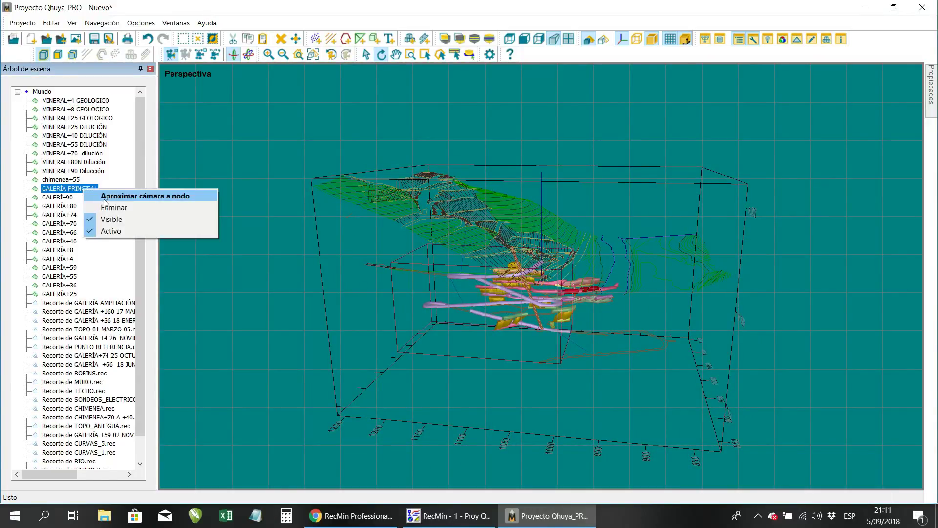
left_click(127, 195)
Move GALERÍA PRINCIPAL sideways within the scene, away from its original position.
right_click(498, 216)
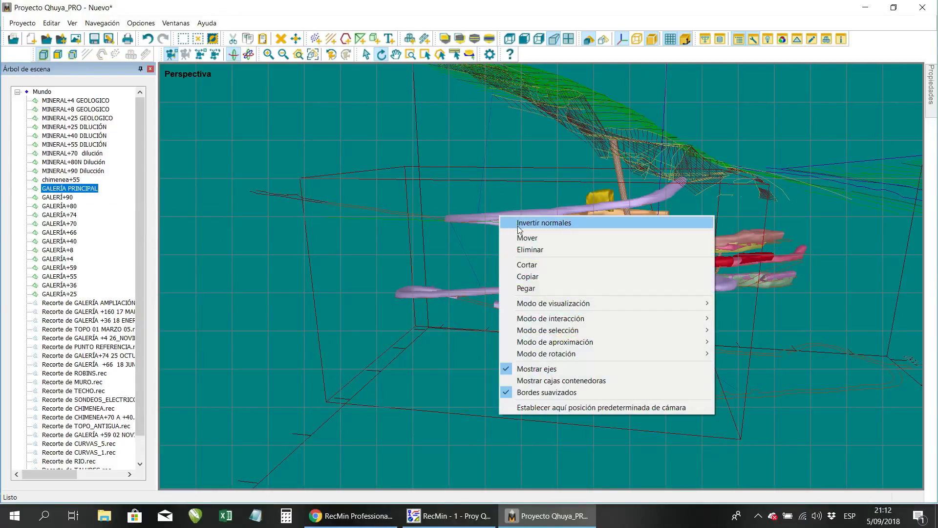
left_click(529, 240)
left_click_drag(337, 210, 535, 216)
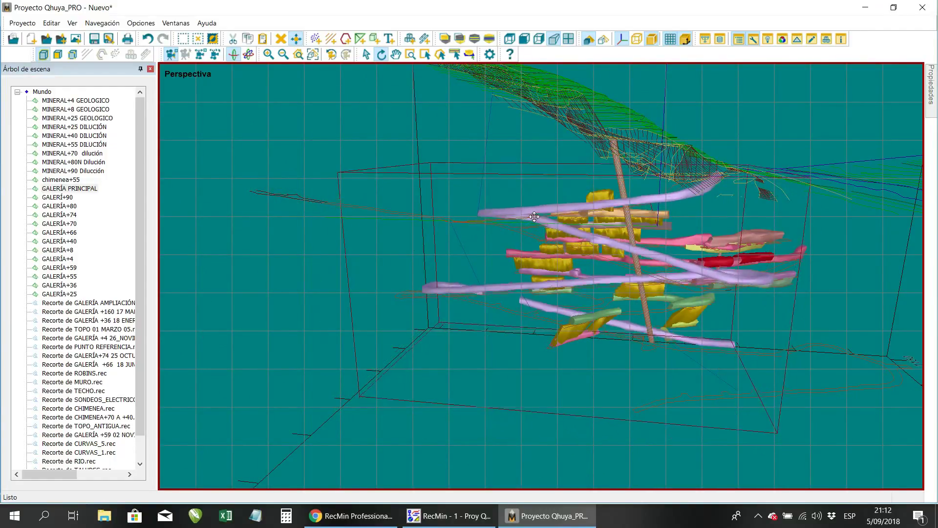
Undo the GALERÍA PRINCIPAL move and the model paste, and redo the paste to restore the mine model.
key("ctrl+z")
key("ctrl+z")
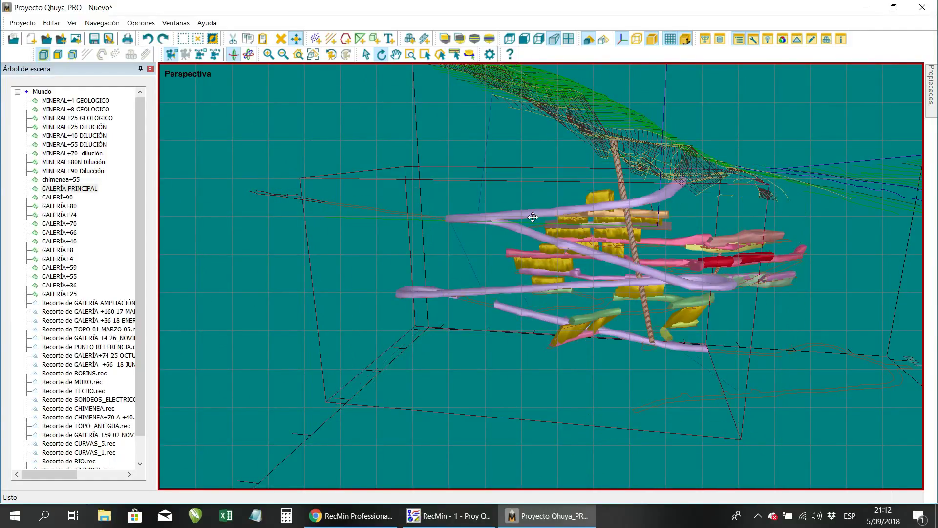
key("ctrl+z")
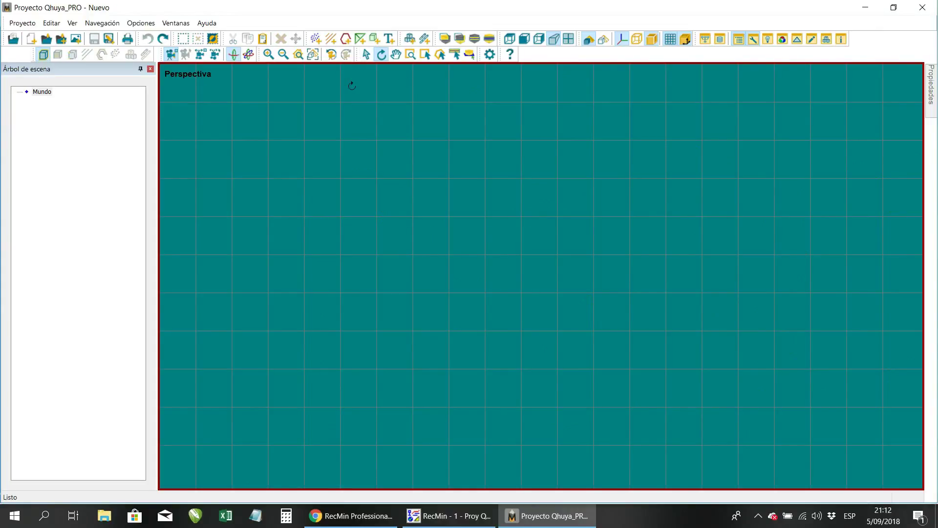
left_click(163, 39)
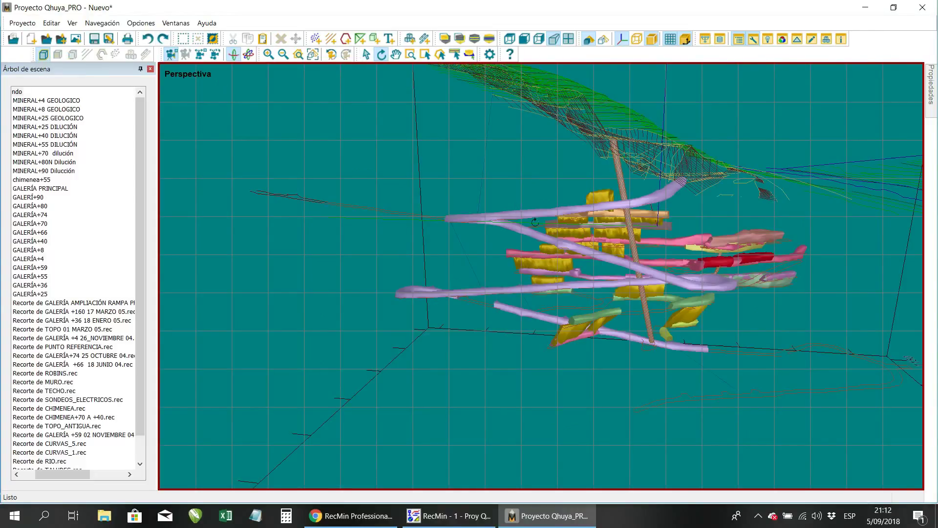
Examine the restored mine model from other angles and distances, and fit the whole scene in the view.
left_click_drag(694, 267, 521, 267)
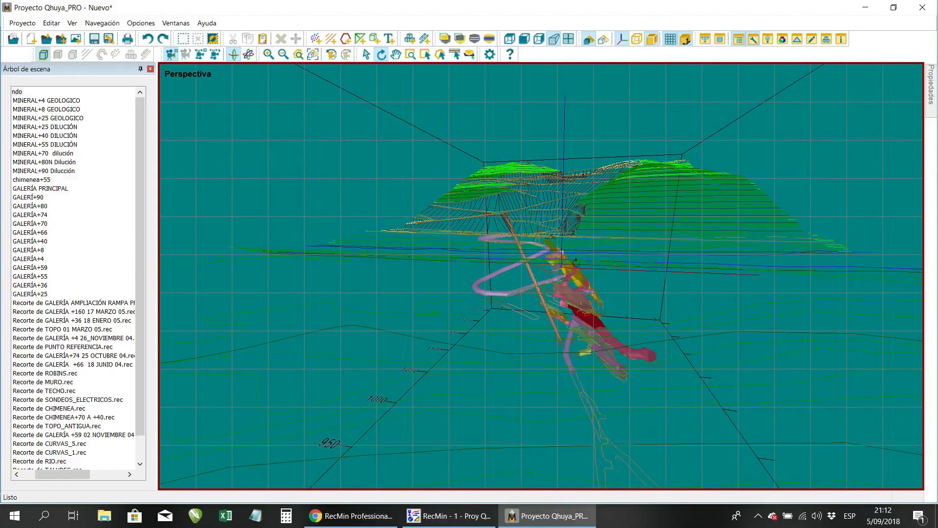
left_click_drag(72, 474, 56, 473)
scroll(593, 256, "down", 5)
scroll(592, 257, "down", 2)
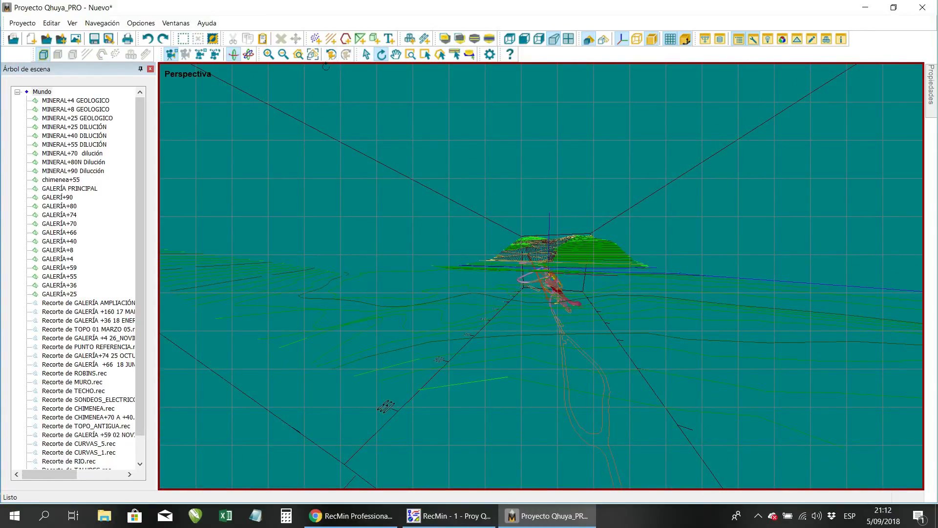
left_click(313, 54)
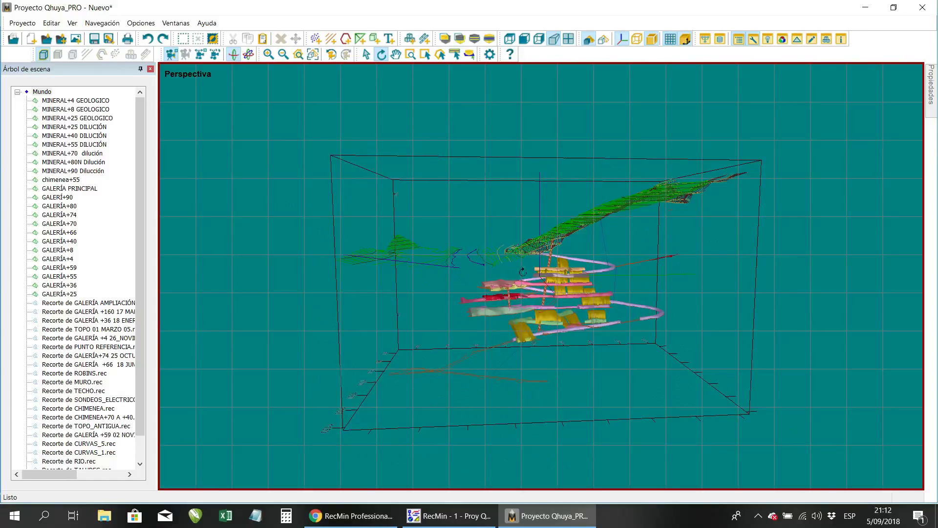
Switch to RecMin and delete everything from the Proy Qhuya view, confirming the deletion.
left_click(461, 524)
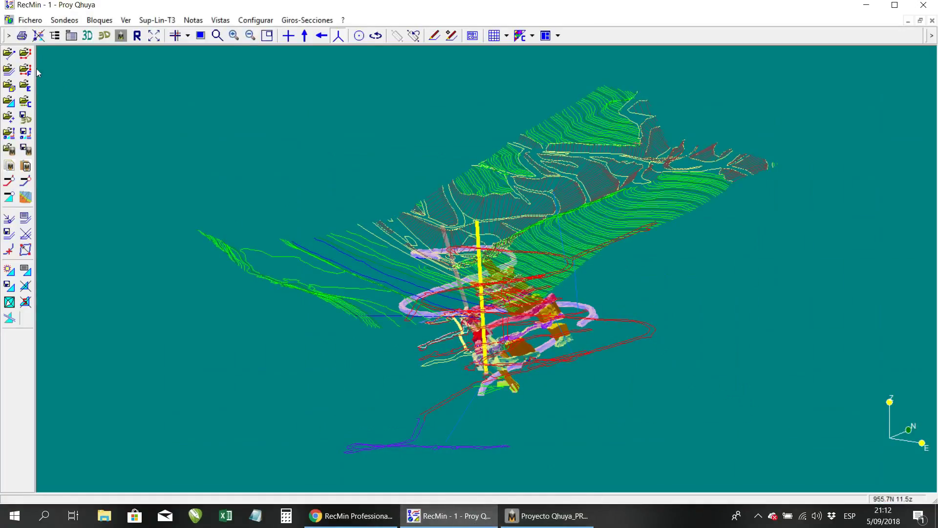
left_click(39, 37)
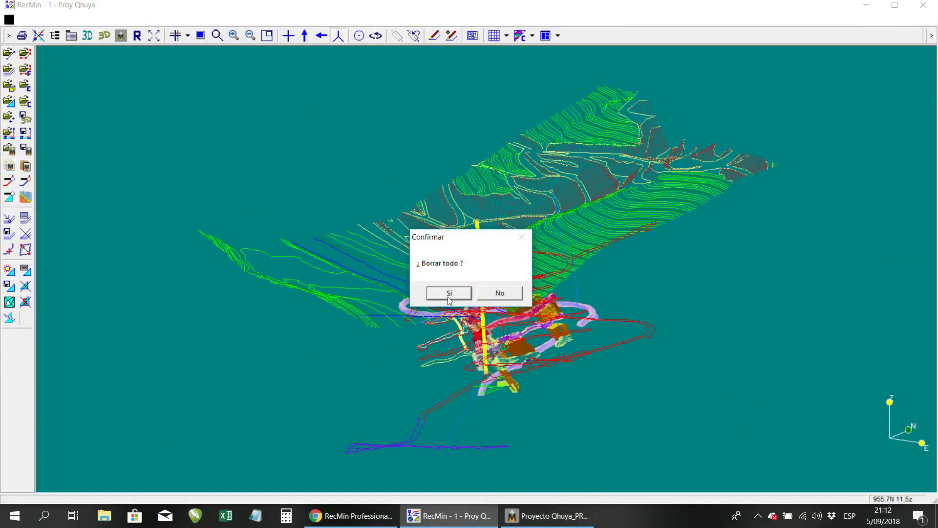
left_click(447, 293)
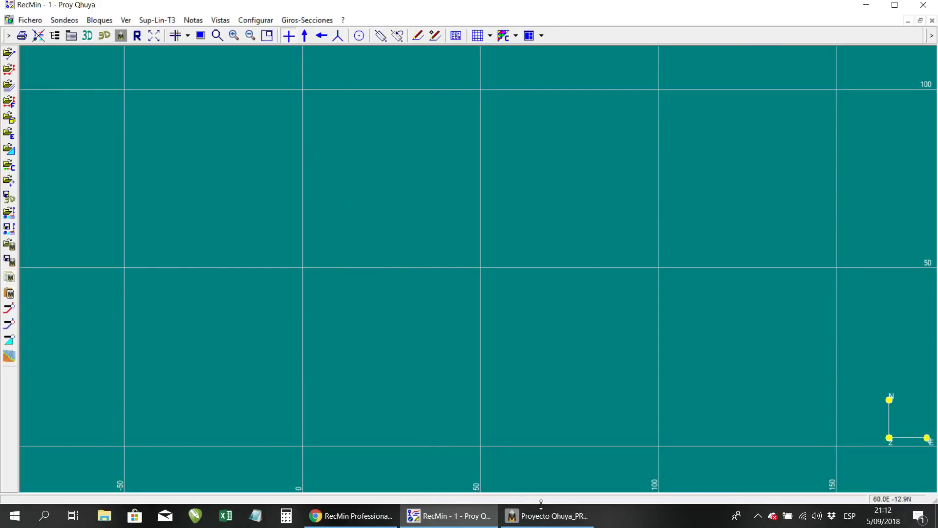
Switch back to the Proyecto Qhuya_PRO scene, select all the mine elements with a rectangle, and copy them.
left_click(554, 521)
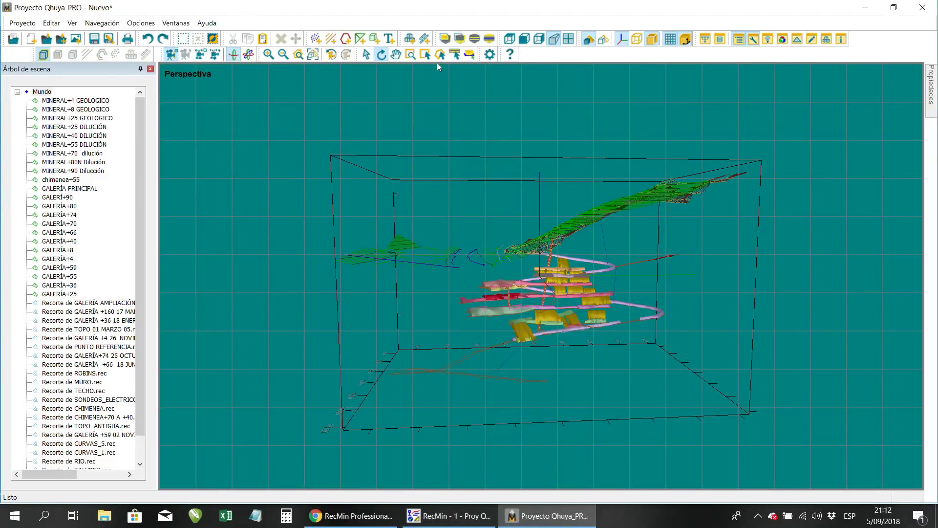
left_click(425, 54)
left_click_drag(277, 112, 797, 456)
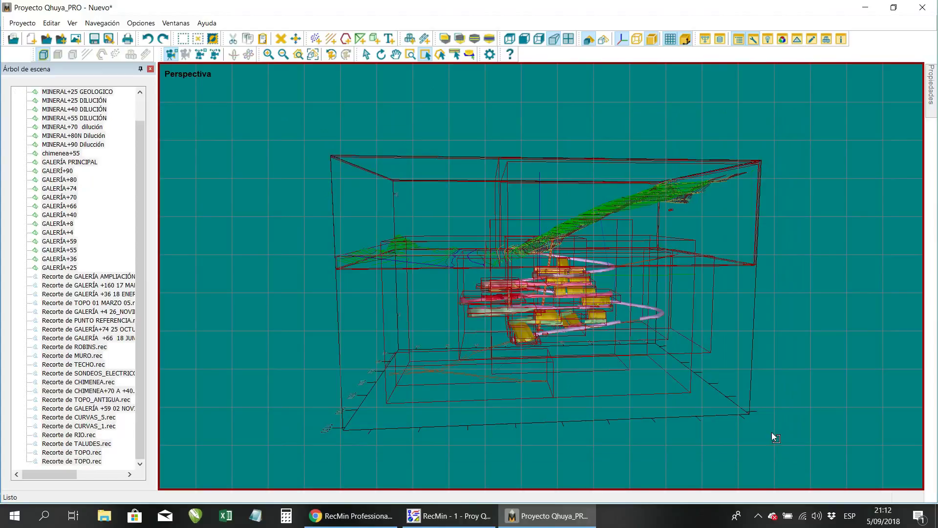
right_click(509, 269)
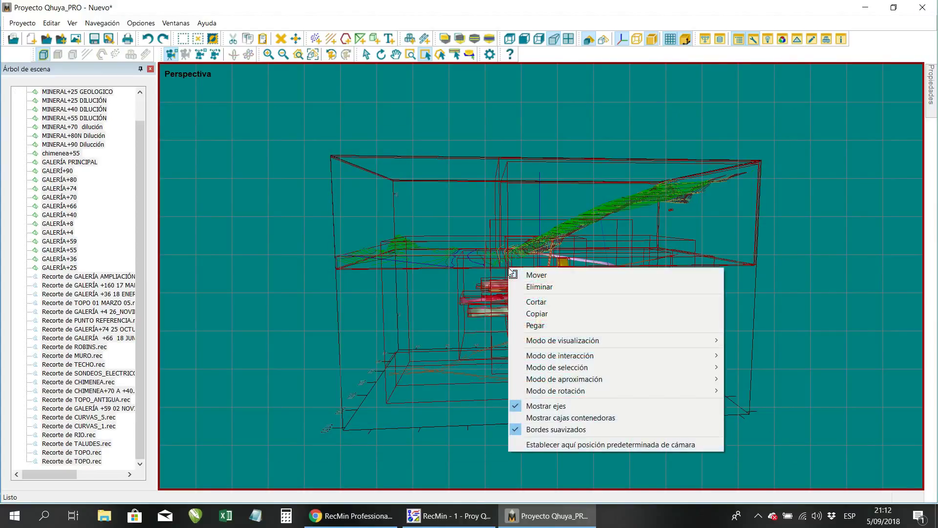
left_click(553, 314)
Paste the copied mine model into the empty RecMin project and check it in the ZN and ZE plane views.
left_click(449, 516)
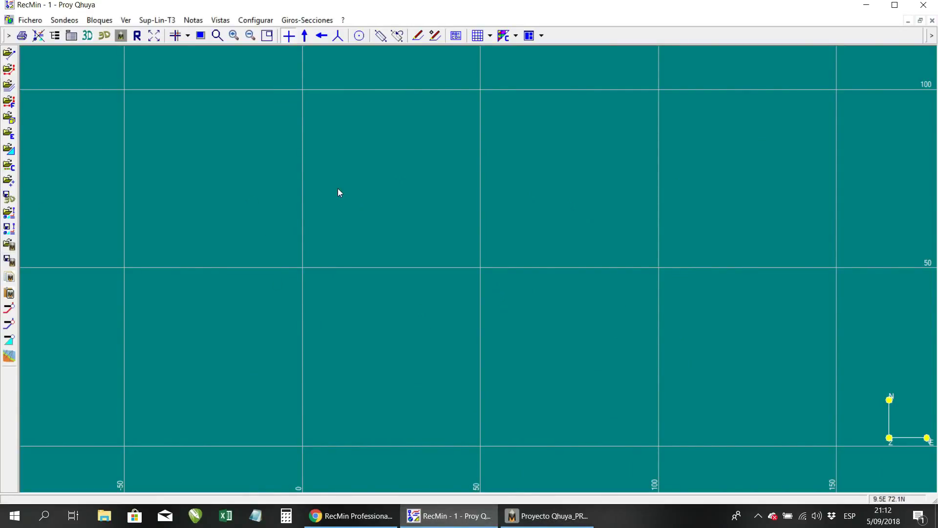
left_click(11, 298)
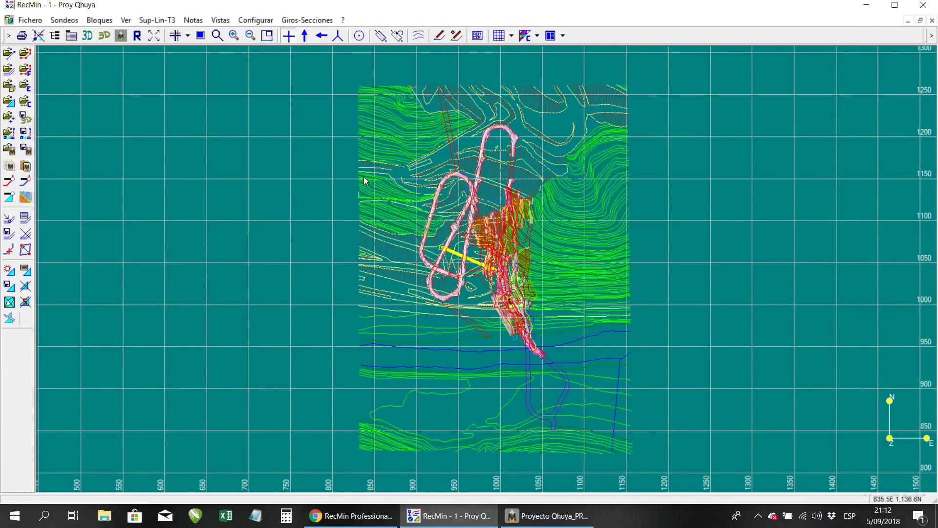
left_click(321, 35)
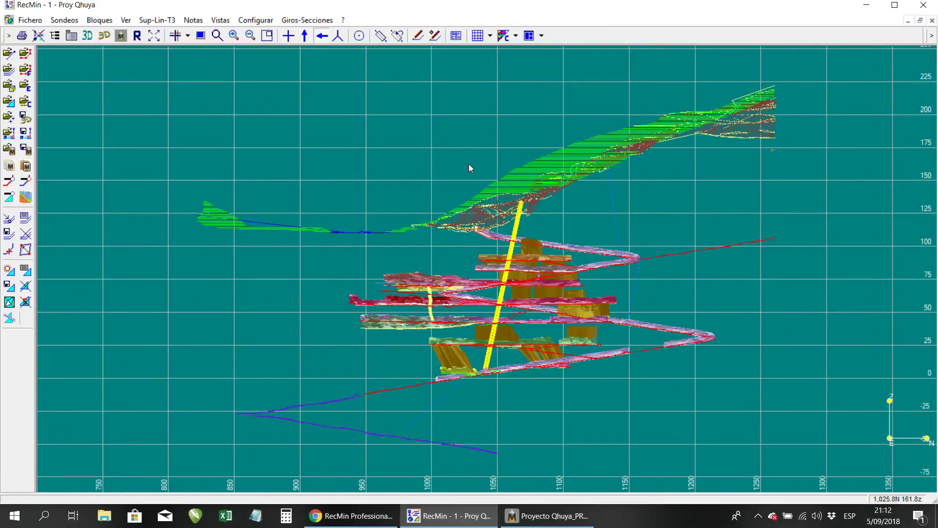
left_click(303, 37)
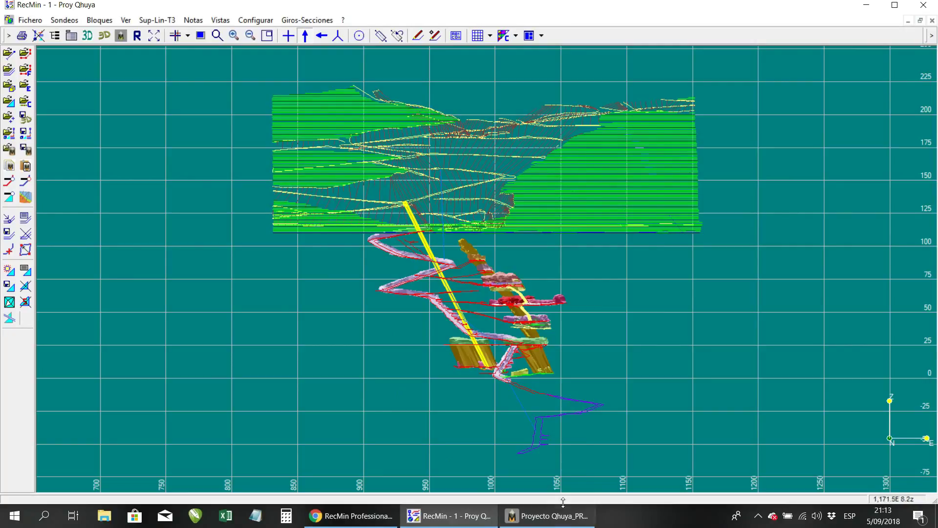
Return to the Proyecto Qhuya_PRO scene and clear the selection of the mine elements.
left_click(867, 10)
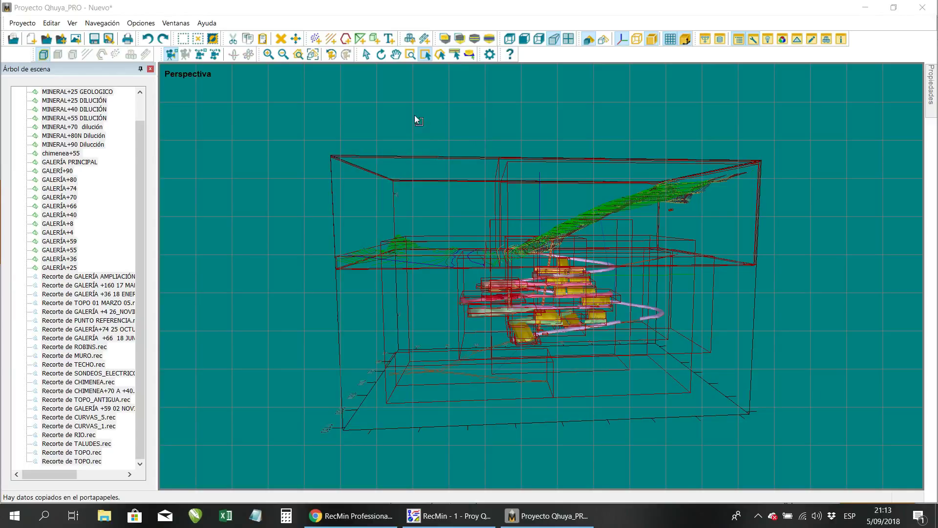
left_click(381, 56)
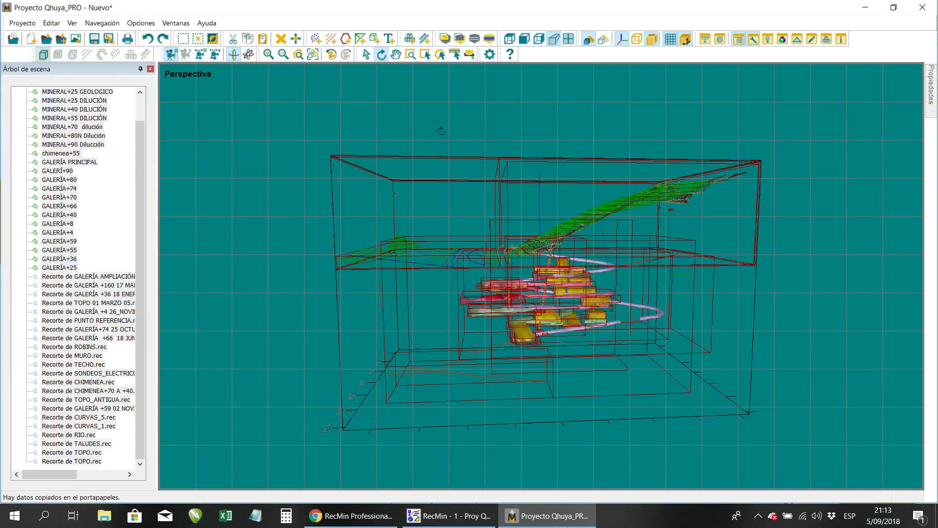
left_click_drag(582, 202, 432, 235)
left_click(199, 42)
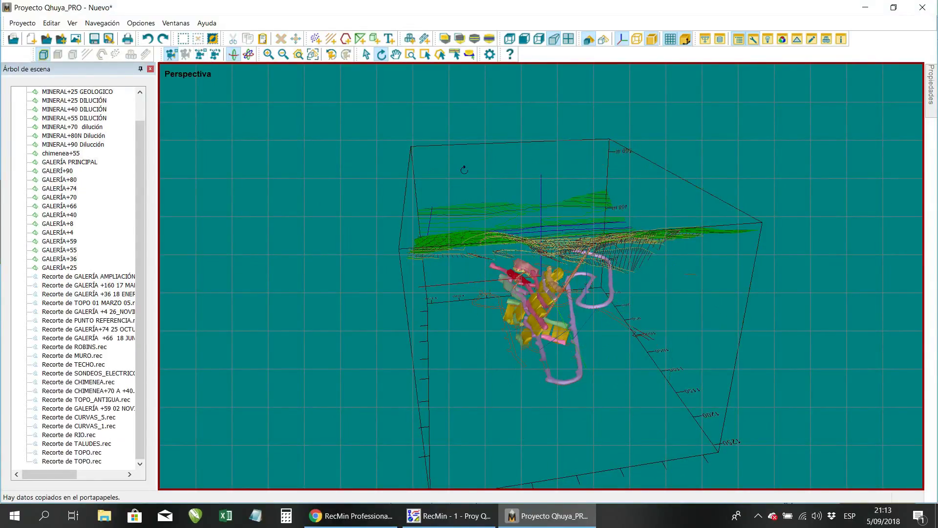
Examine the mine model's topography, galleries and mineral bodies from several sides in the perspective view.
left_click_drag(632, 265, 385, 244)
left_click_drag(532, 286, 398, 288)
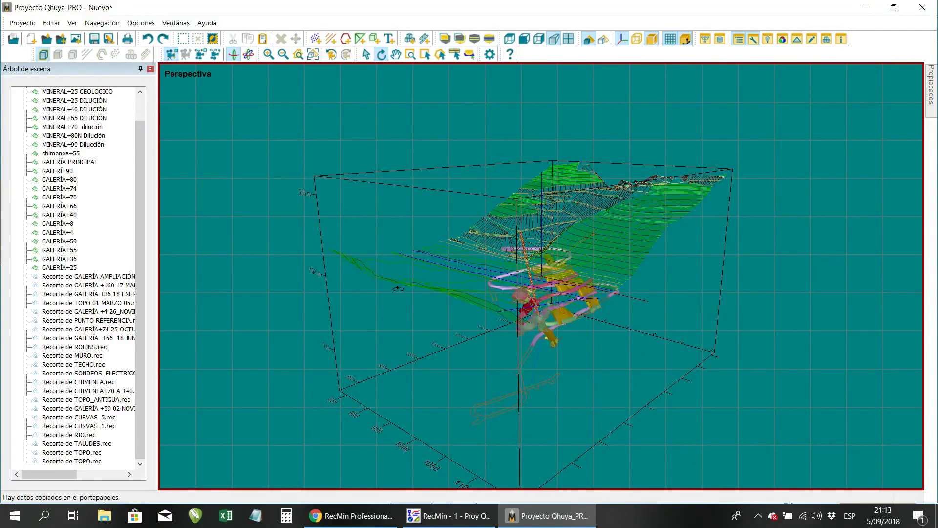
left_click_drag(484, 262, 447, 253)
left_click_drag(563, 209, 512, 259)
left_click_drag(601, 256, 515, 241)
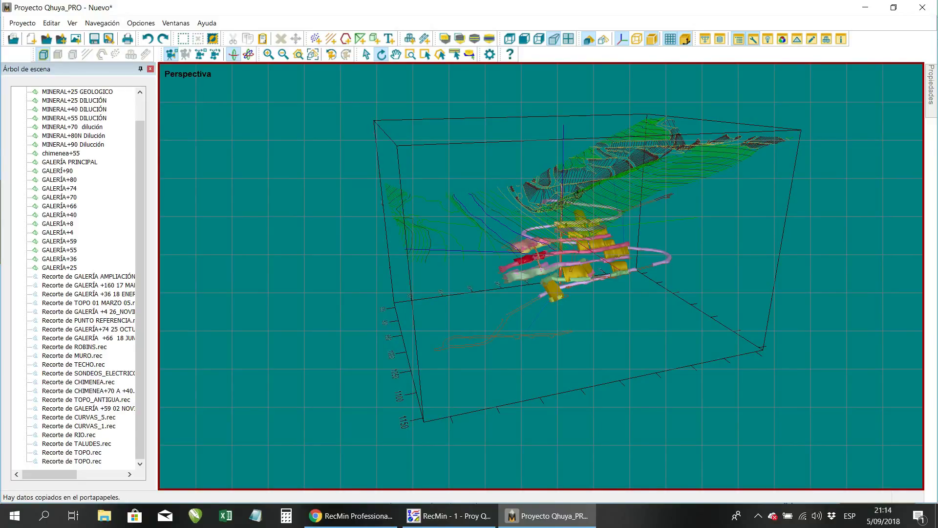
left_click_drag(645, 218, 488, 225)
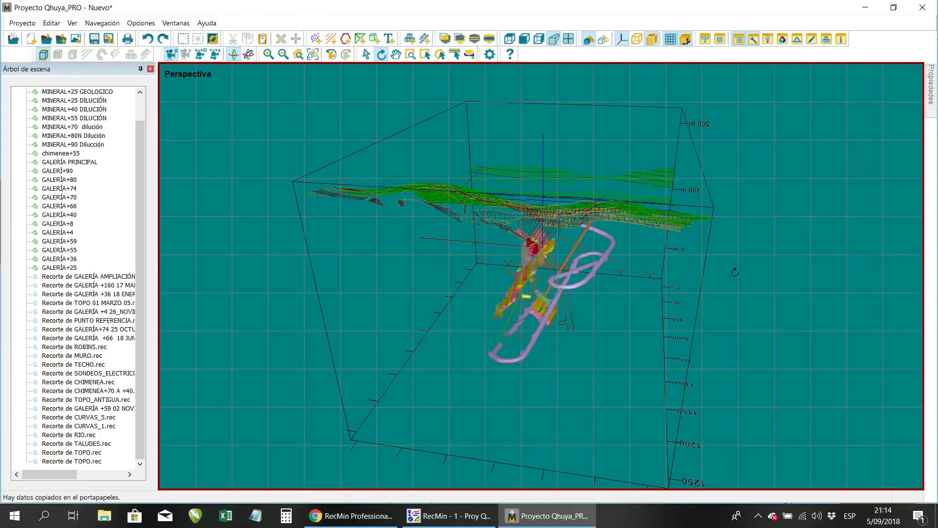
left_click_drag(606, 296, 547, 265)
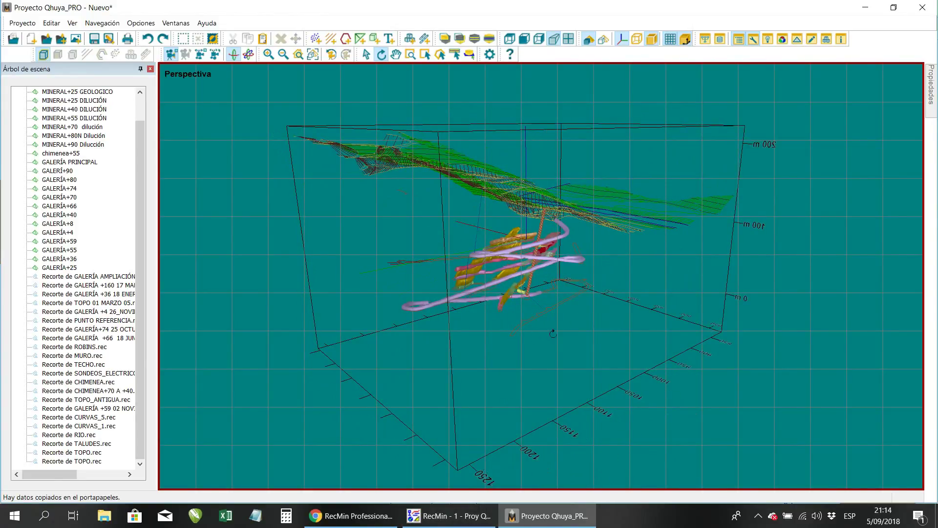
left_click_drag(661, 283, 436, 295)
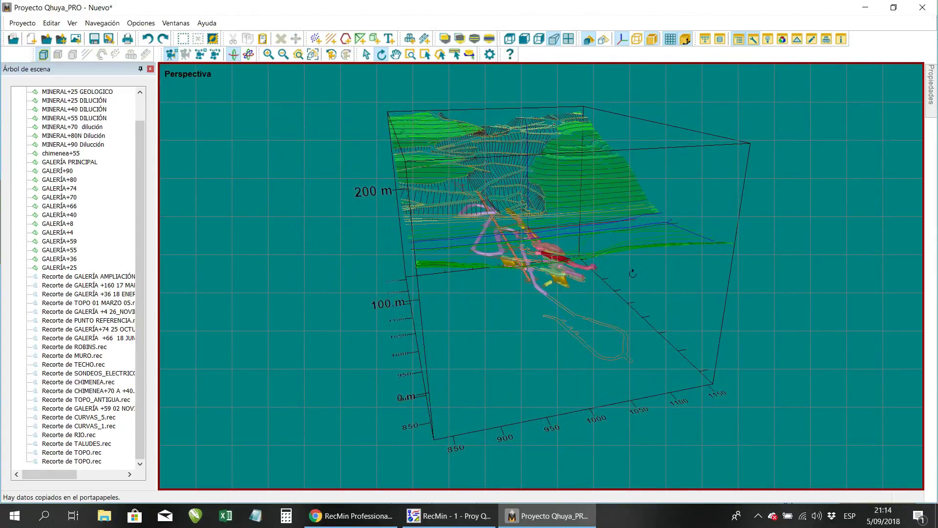
Hide and restore the background grid and the scaled bounding box while viewing the mine model from different angles.
left_click(671, 39)
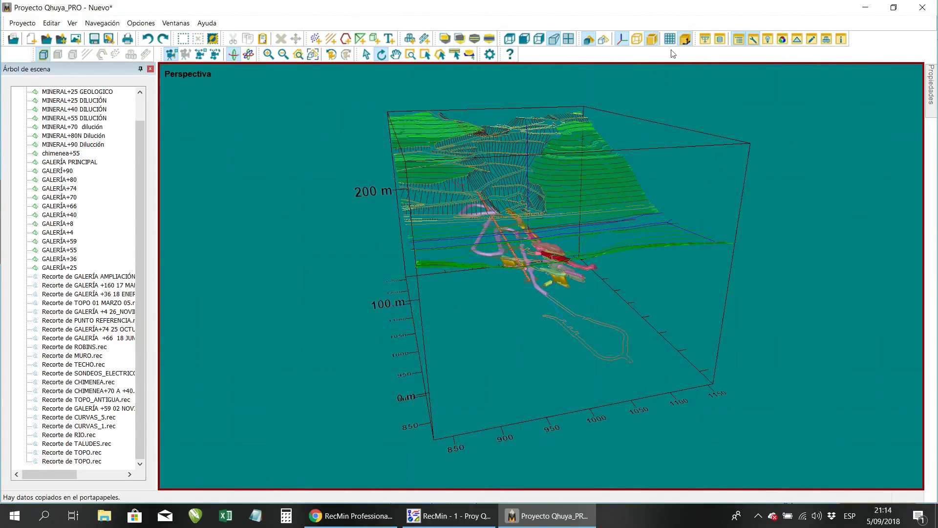
left_click(670, 38)
left_click_drag(684, 194, 597, 186)
left_click(686, 40)
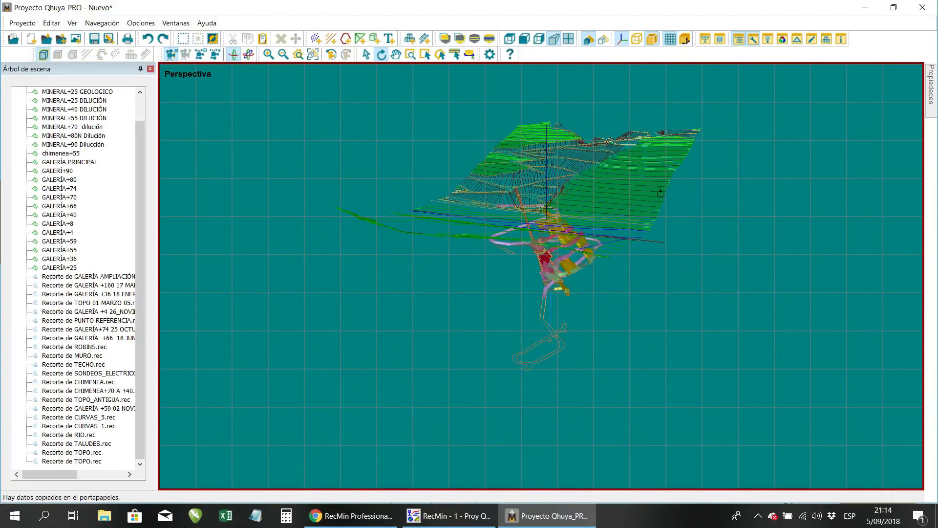
left_click(686, 39)
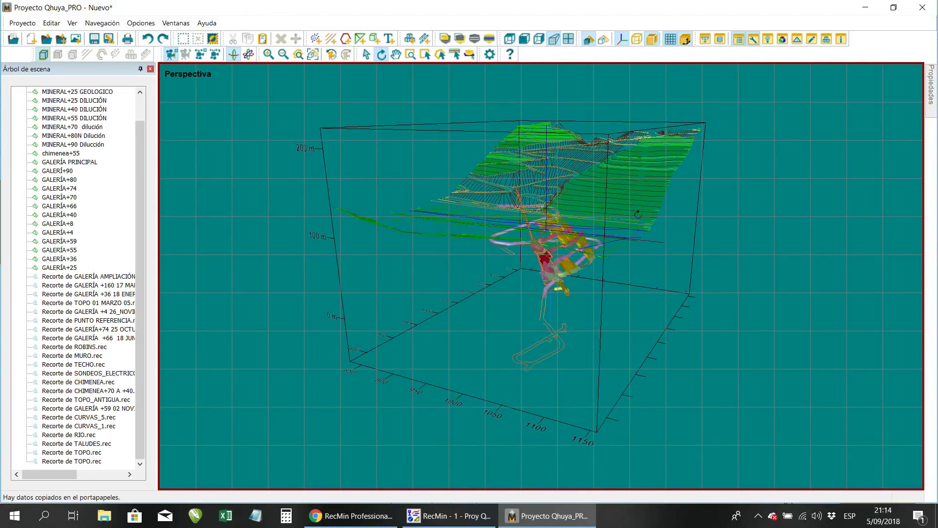
left_click_drag(580, 229, 461, 246)
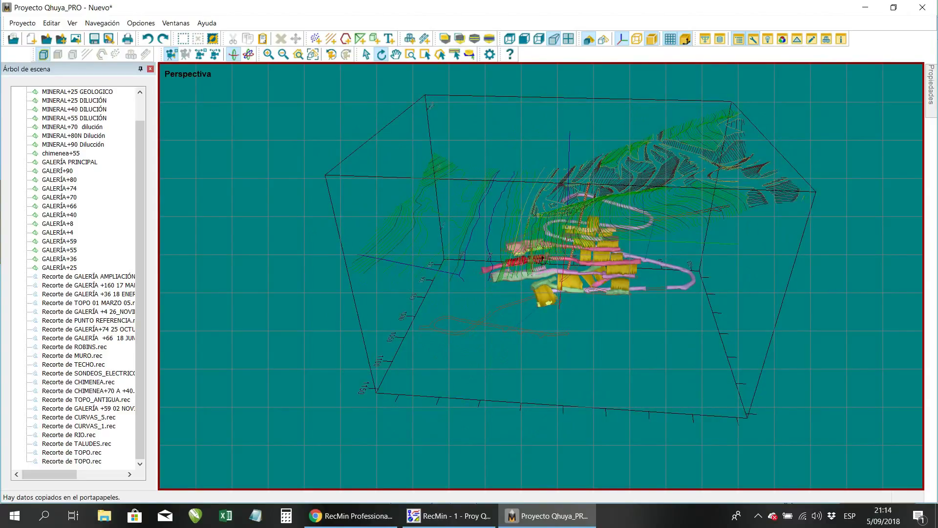
left_click_drag(585, 220, 484, 160)
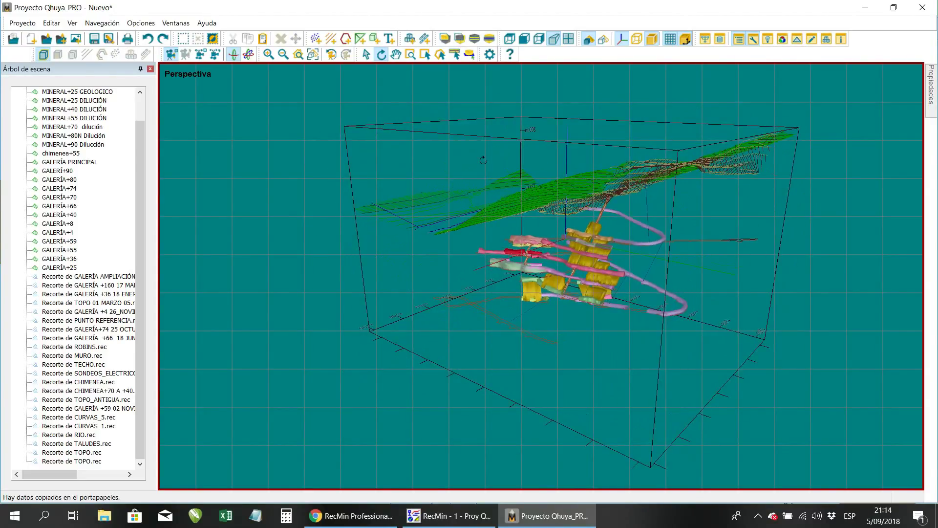
Look at the save-as options for RecMin Pro (*.rmrx) files, cancel without saving, and view the model from another side.
left_click(23, 25)
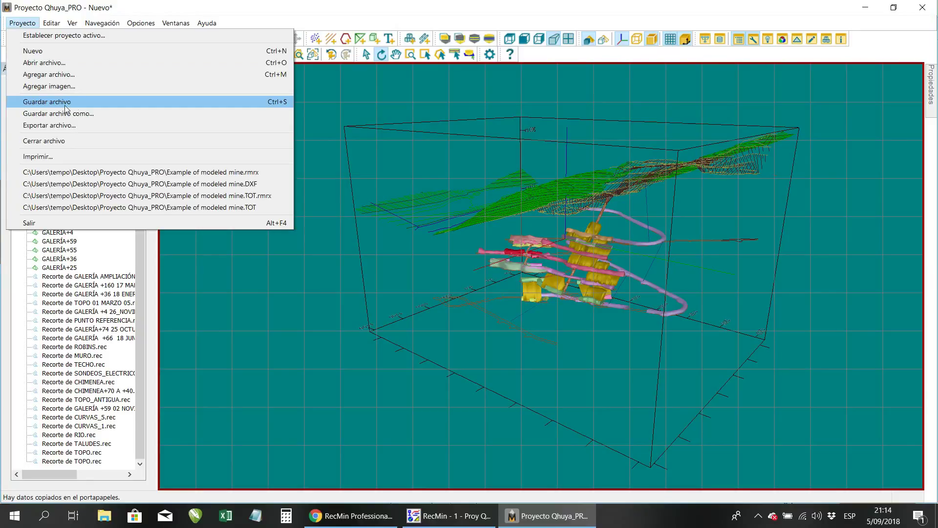
left_click(96, 112)
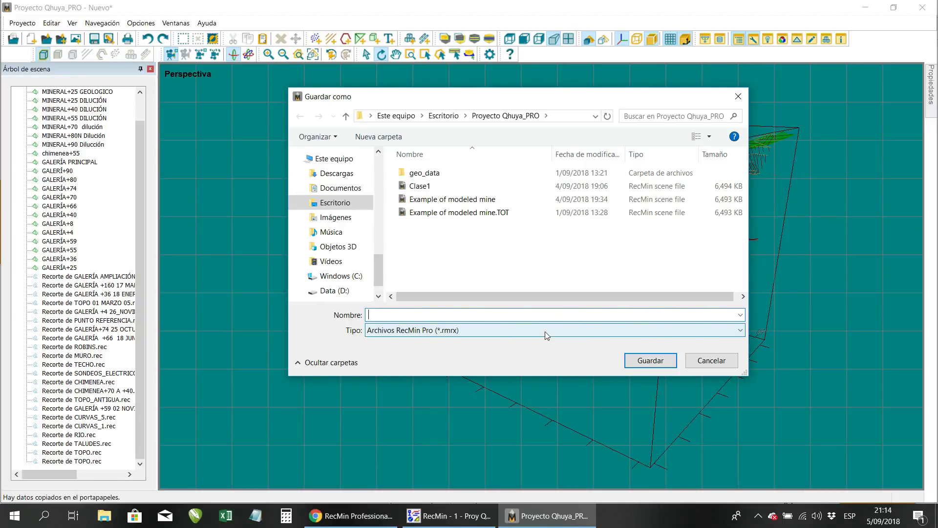
left_click(705, 365)
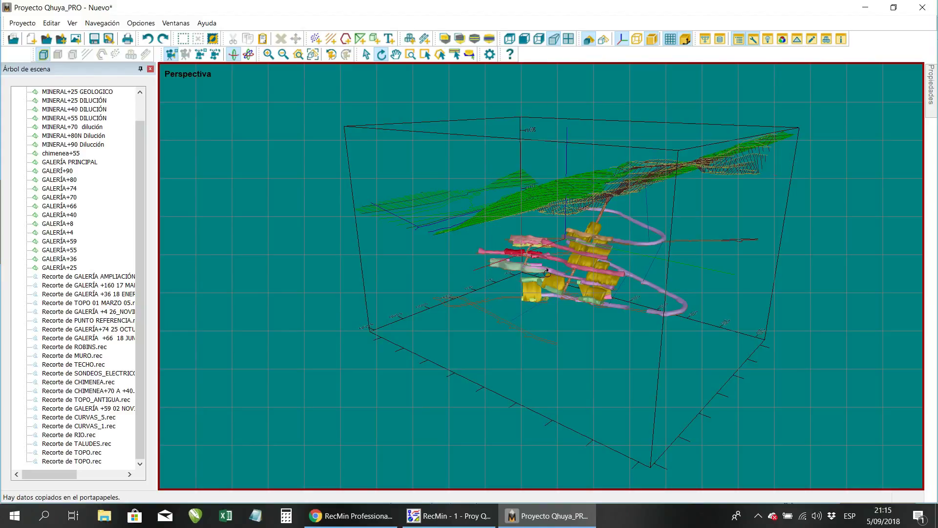
left_click_drag(678, 247, 555, 255)
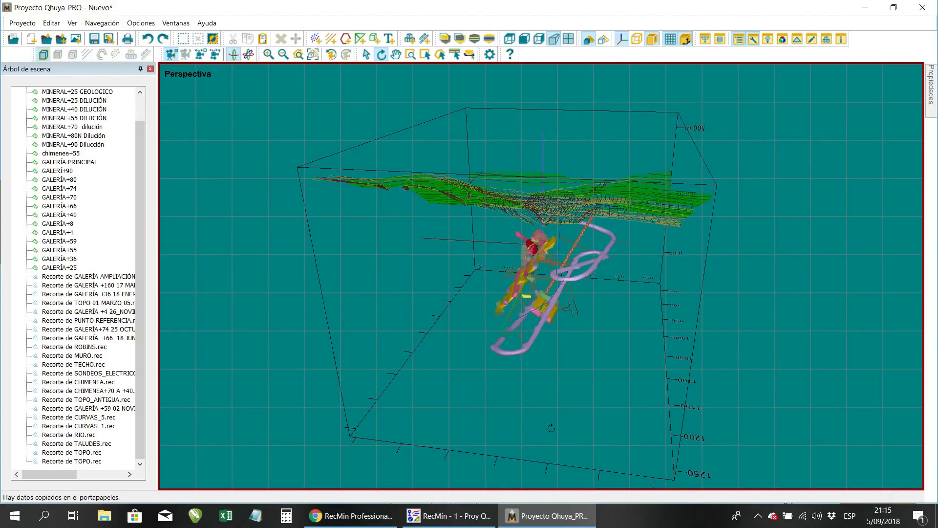
Look at the Proy Qhuya view in RecMin, and switch to Chrome to look over the SolMine home page.
left_click(449, 525)
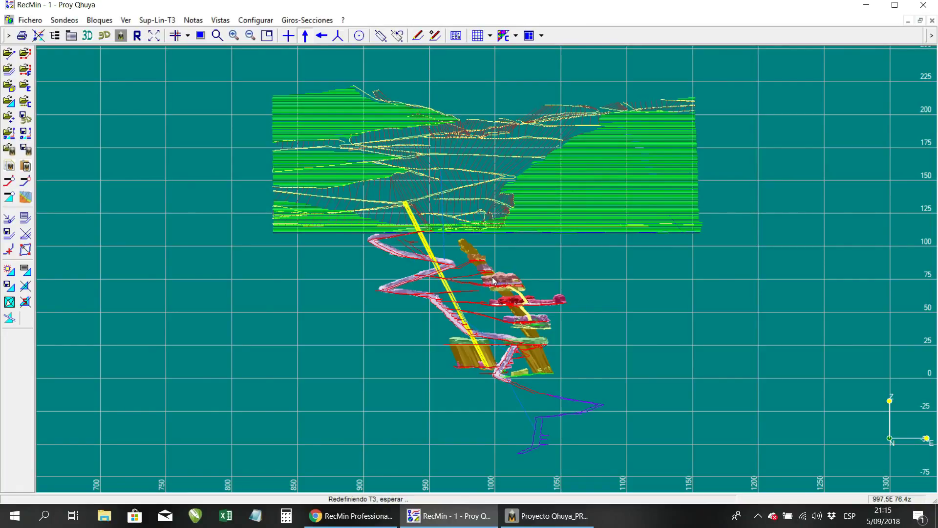
left_click(351, 516)
key("ctrl+shift+Tab")
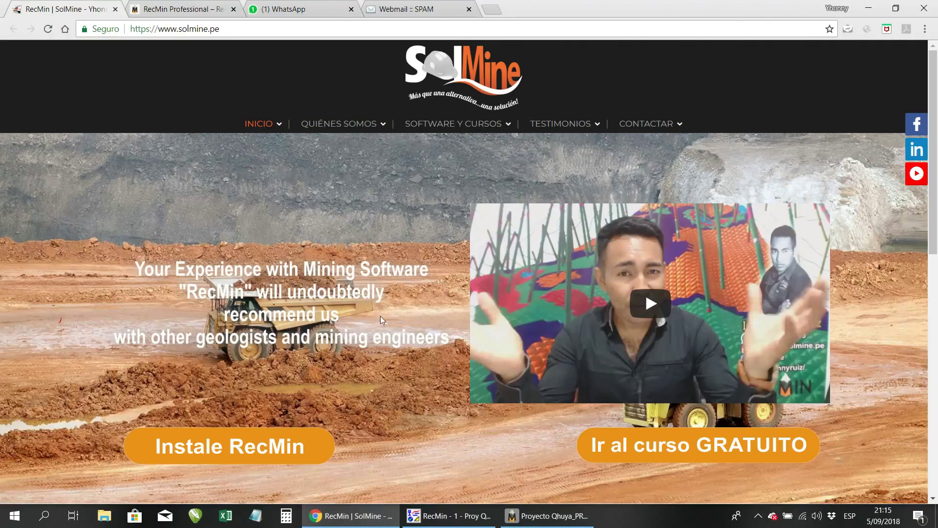
scroll(380, 315, "down", 7)
scroll(469, 342, "up", 7)
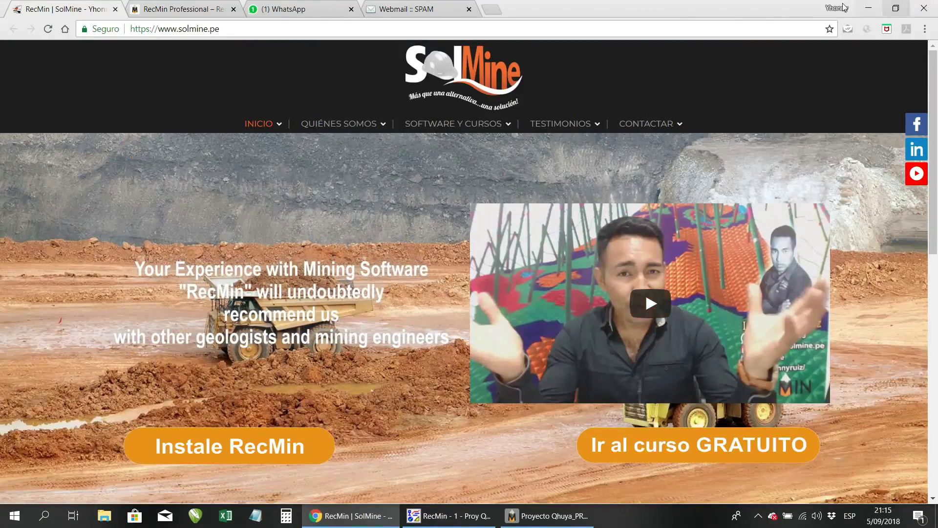
Minimize all the open windows to display the desktop.
left_click(867, 7)
left_click(864, 8)
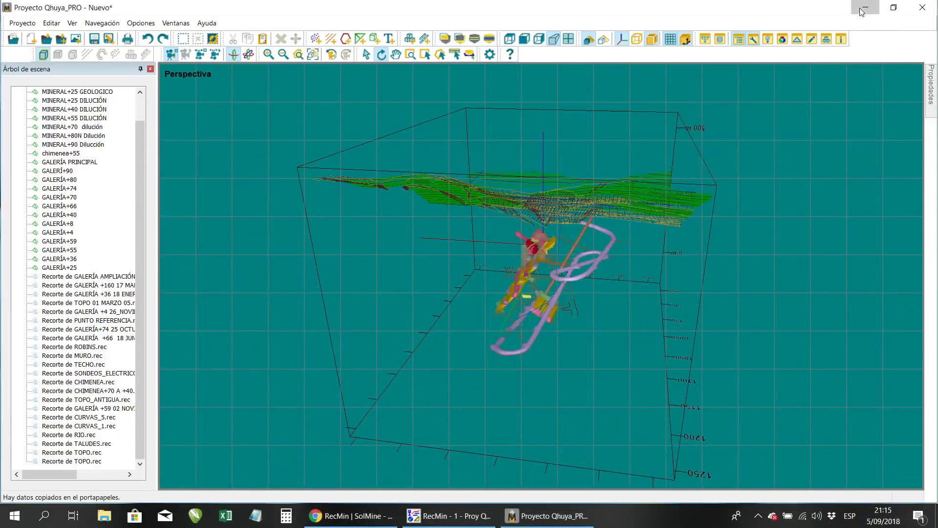
left_click(863, 9)
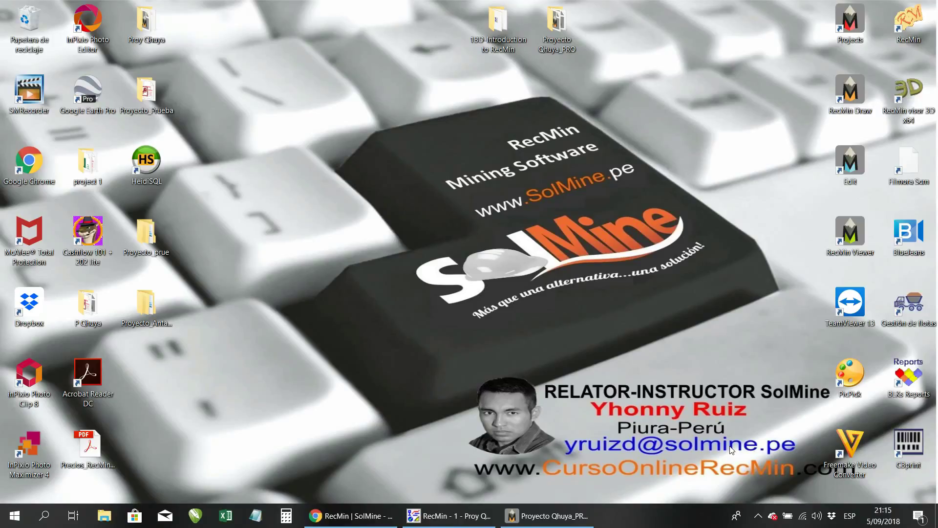
Bring back the Proyecto Qhuya_PRO scene and inspect the mine model's galleries and topography from other directions.
left_click(562, 516)
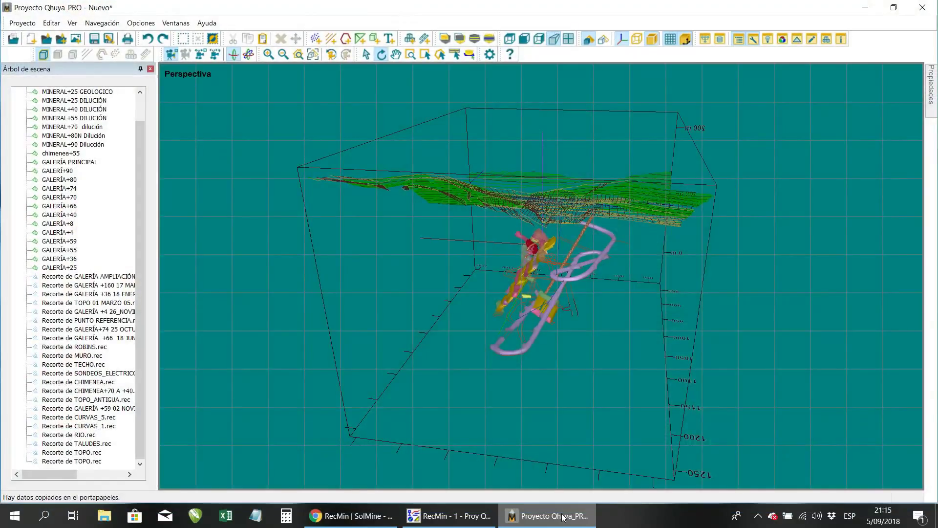
left_click_drag(682, 285, 581, 287)
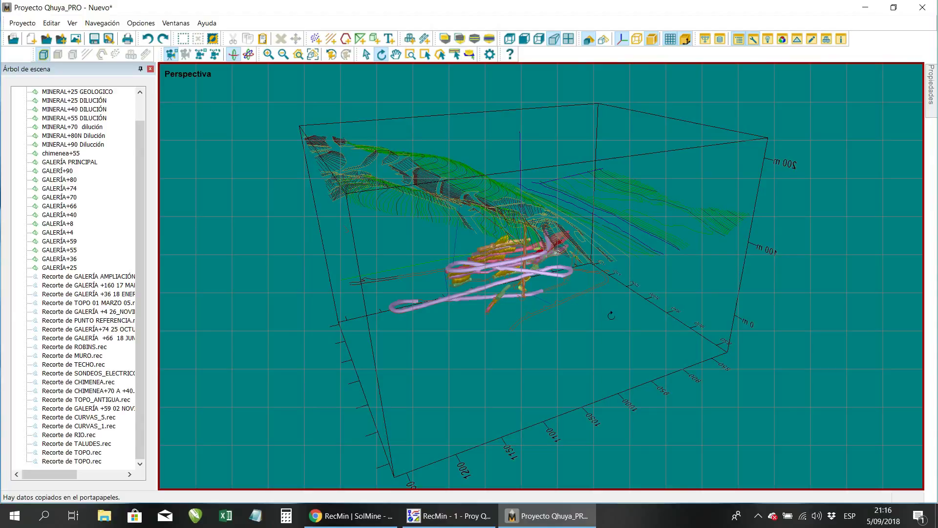
left_click_drag(638, 282, 698, 286)
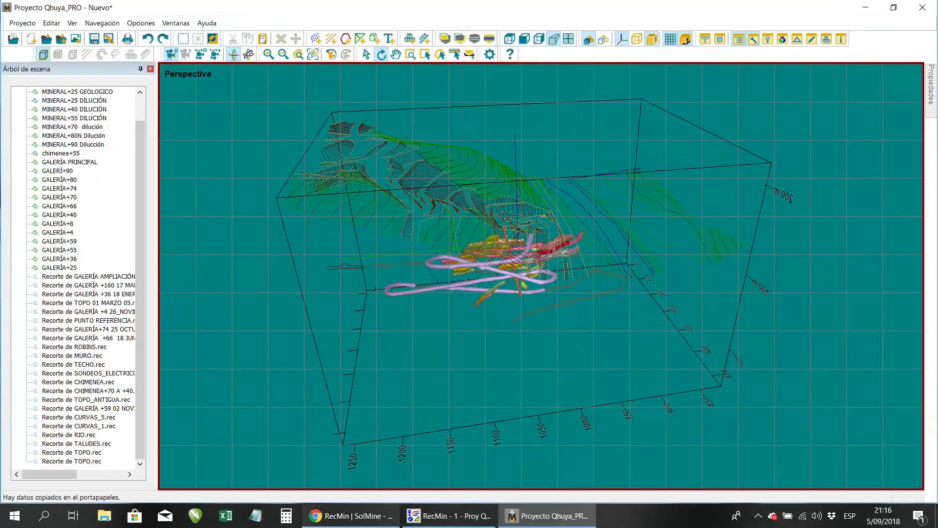
Switch to Chrome and look over the RecMin Professional page on the RecMin website.
left_click(350, 515)
left_click(166, 8)
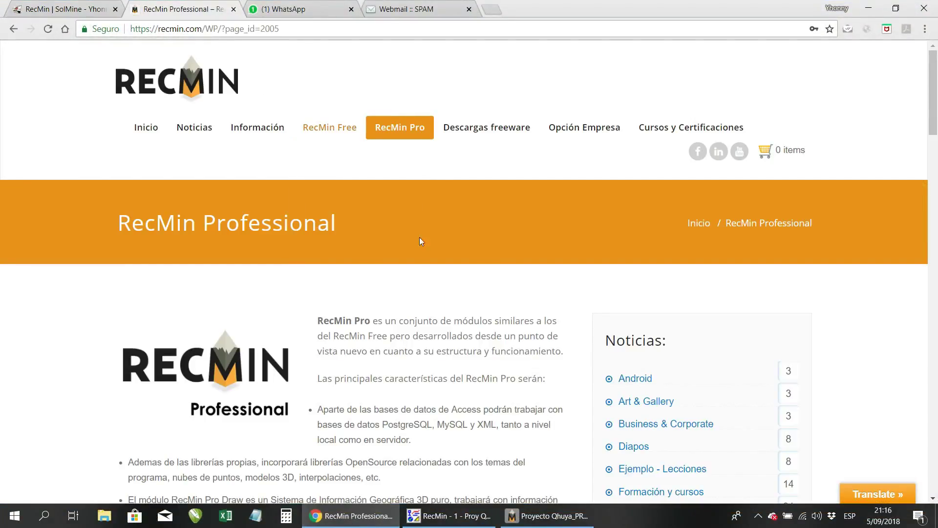
scroll(491, 289, "down", 4)
scroll(491, 290, "up", 4)
Compare the Proy Qhuya view in RecMin with the Proyecto Qhuya_PRO scene seen from a higher angle.
left_click(464, 523)
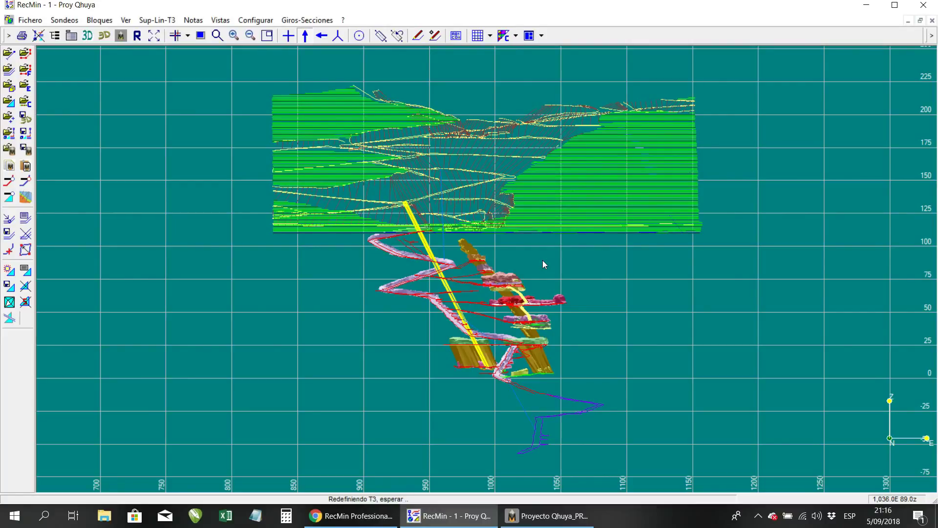
left_click(553, 523)
left_click_drag(559, 169, 481, 234)
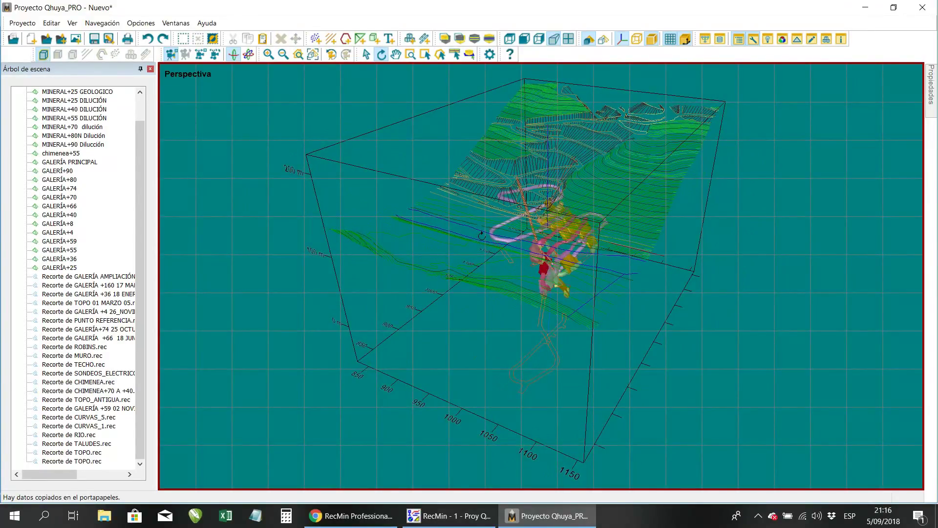